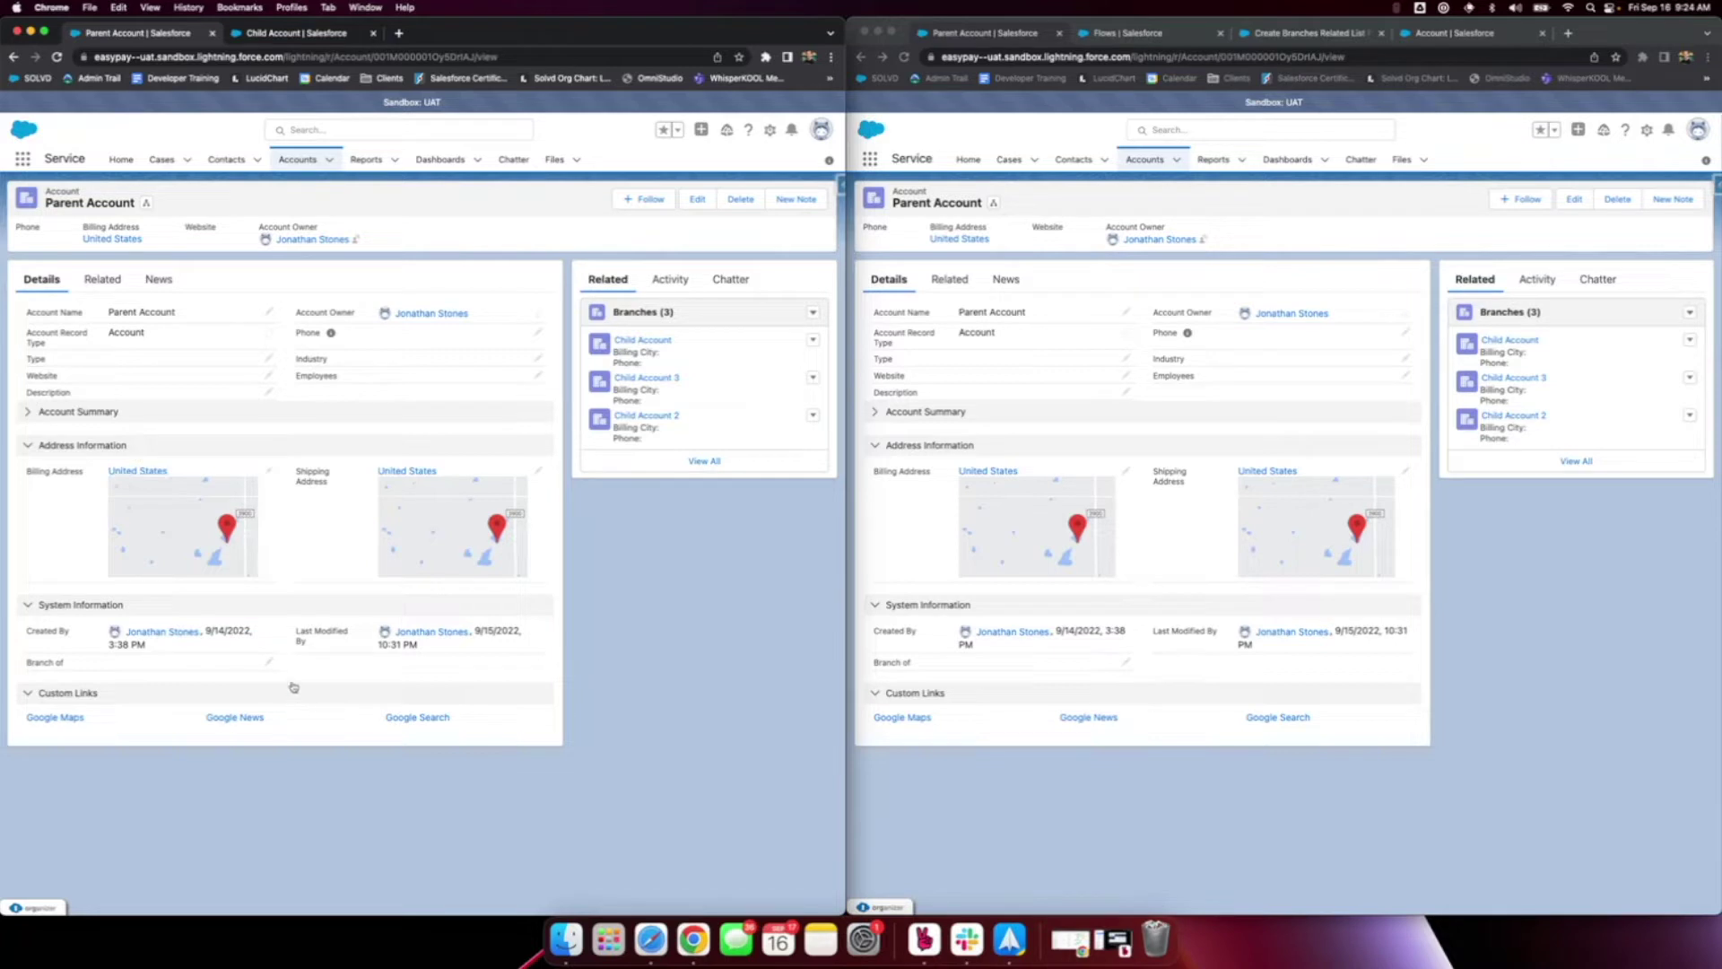
# Step: Review Parent Account's three Branches, then show the Create Branches Related List Flow on the right
pyautogui.moveTo(284, 665); pyautogui.dragTo(56, 659)
pyautogui.click(56, 659)
pyautogui.click(1309, 32)
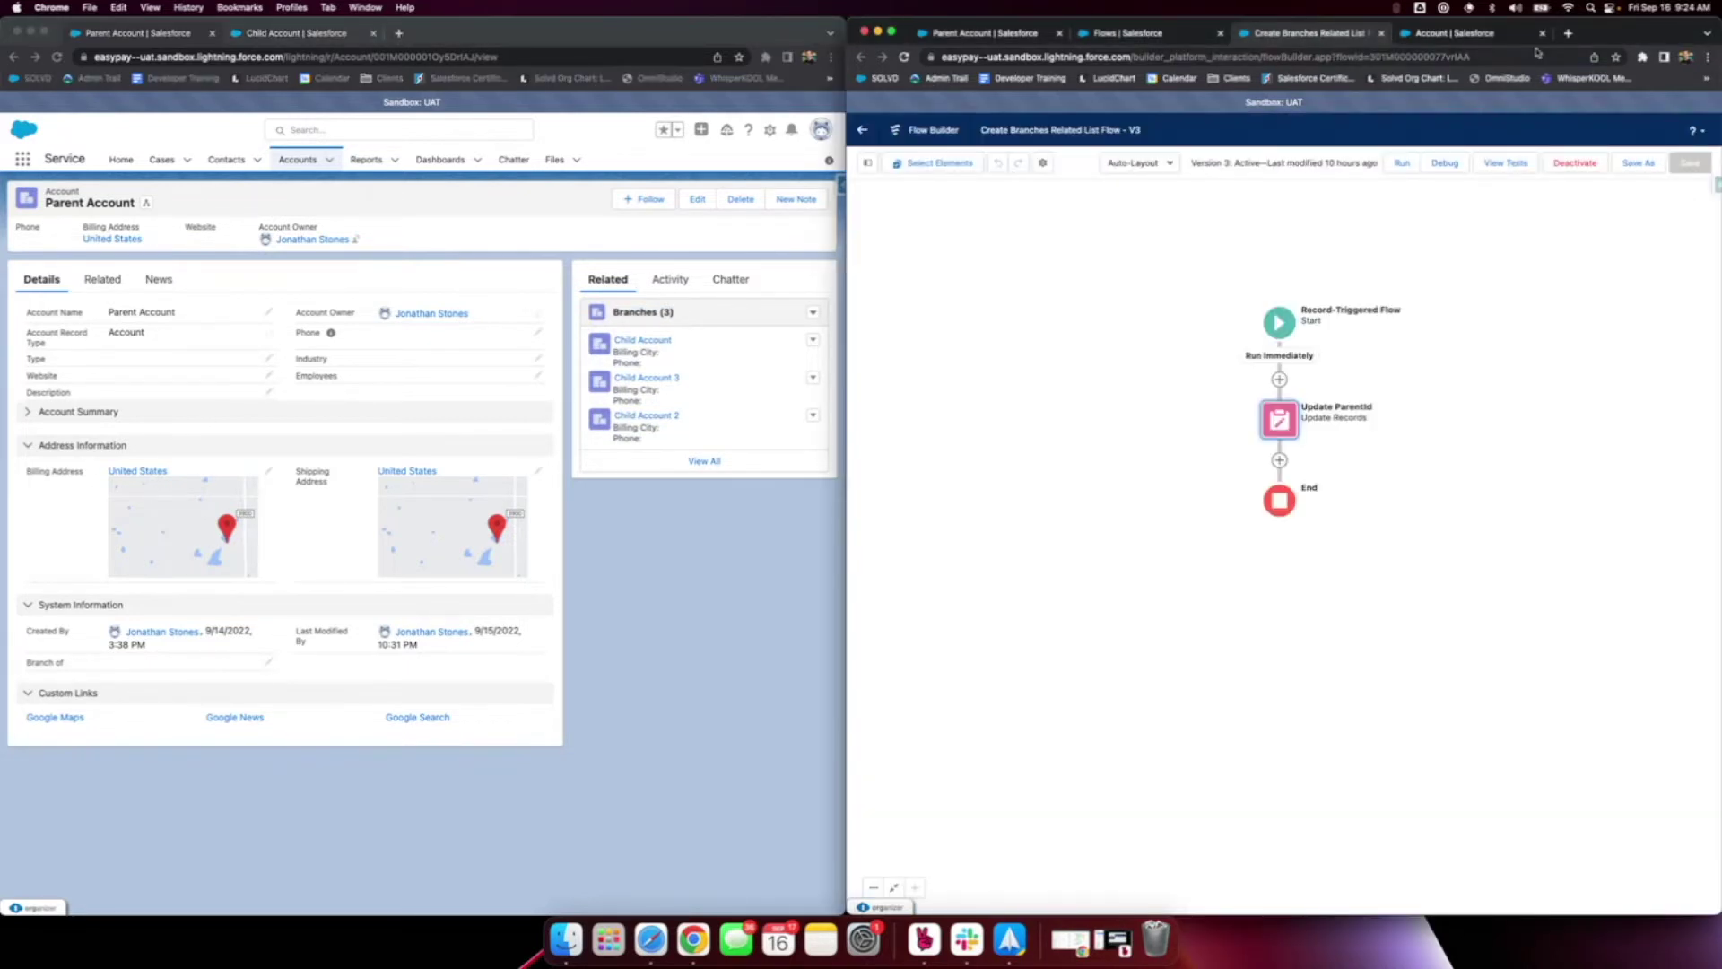
# Step: In Account Fields & Relationships, highlight the Branch Name, Branch of (Branch_of__c) and ParentId fields
pyautogui.click(1496, 33)
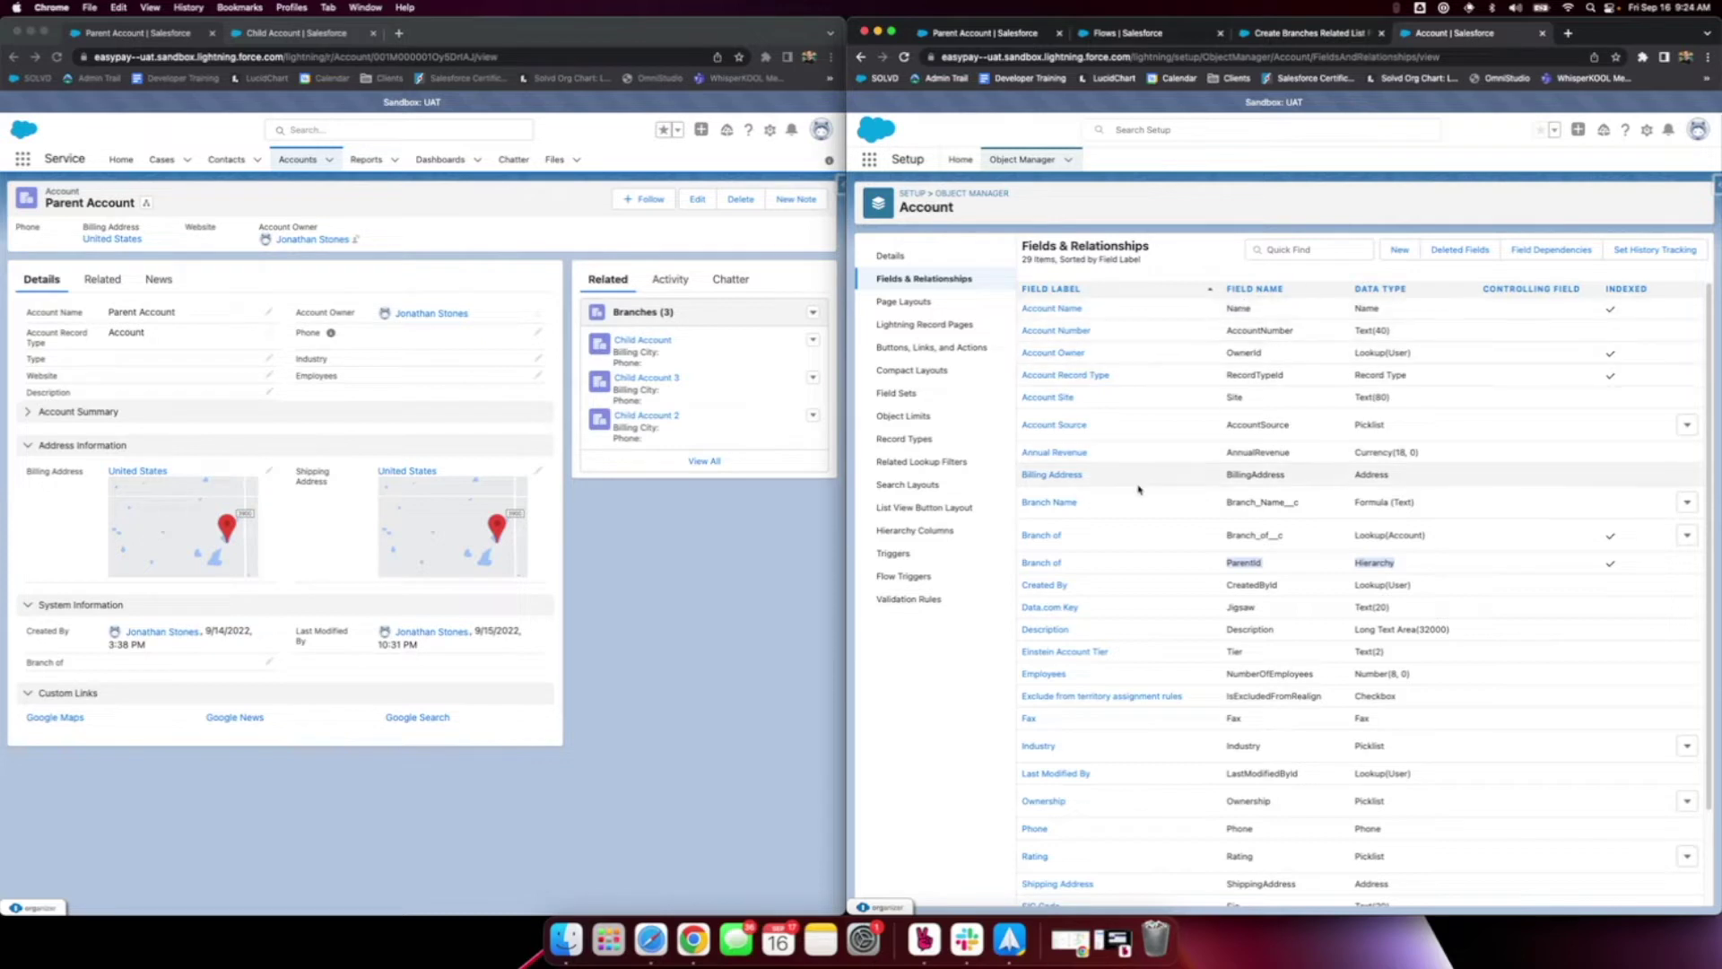
pyautogui.moveTo(1486, 509); pyautogui.dragTo(1236, 499)
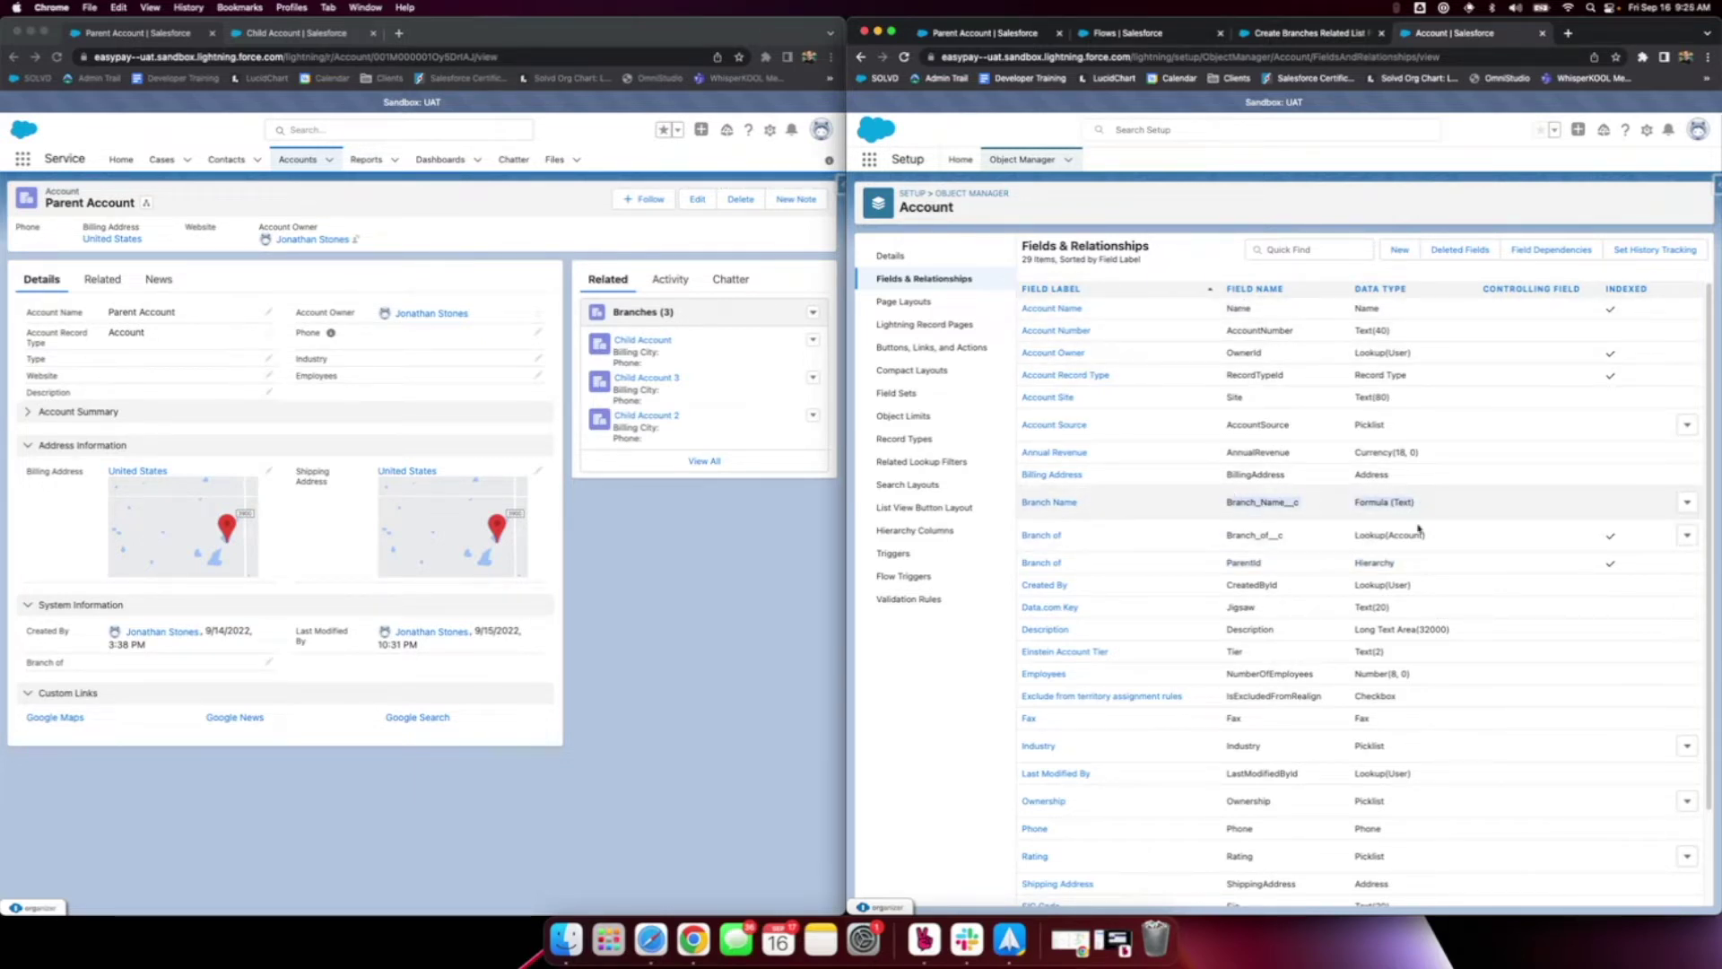
pyautogui.moveTo(1424, 535); pyautogui.dragTo(1207, 535)
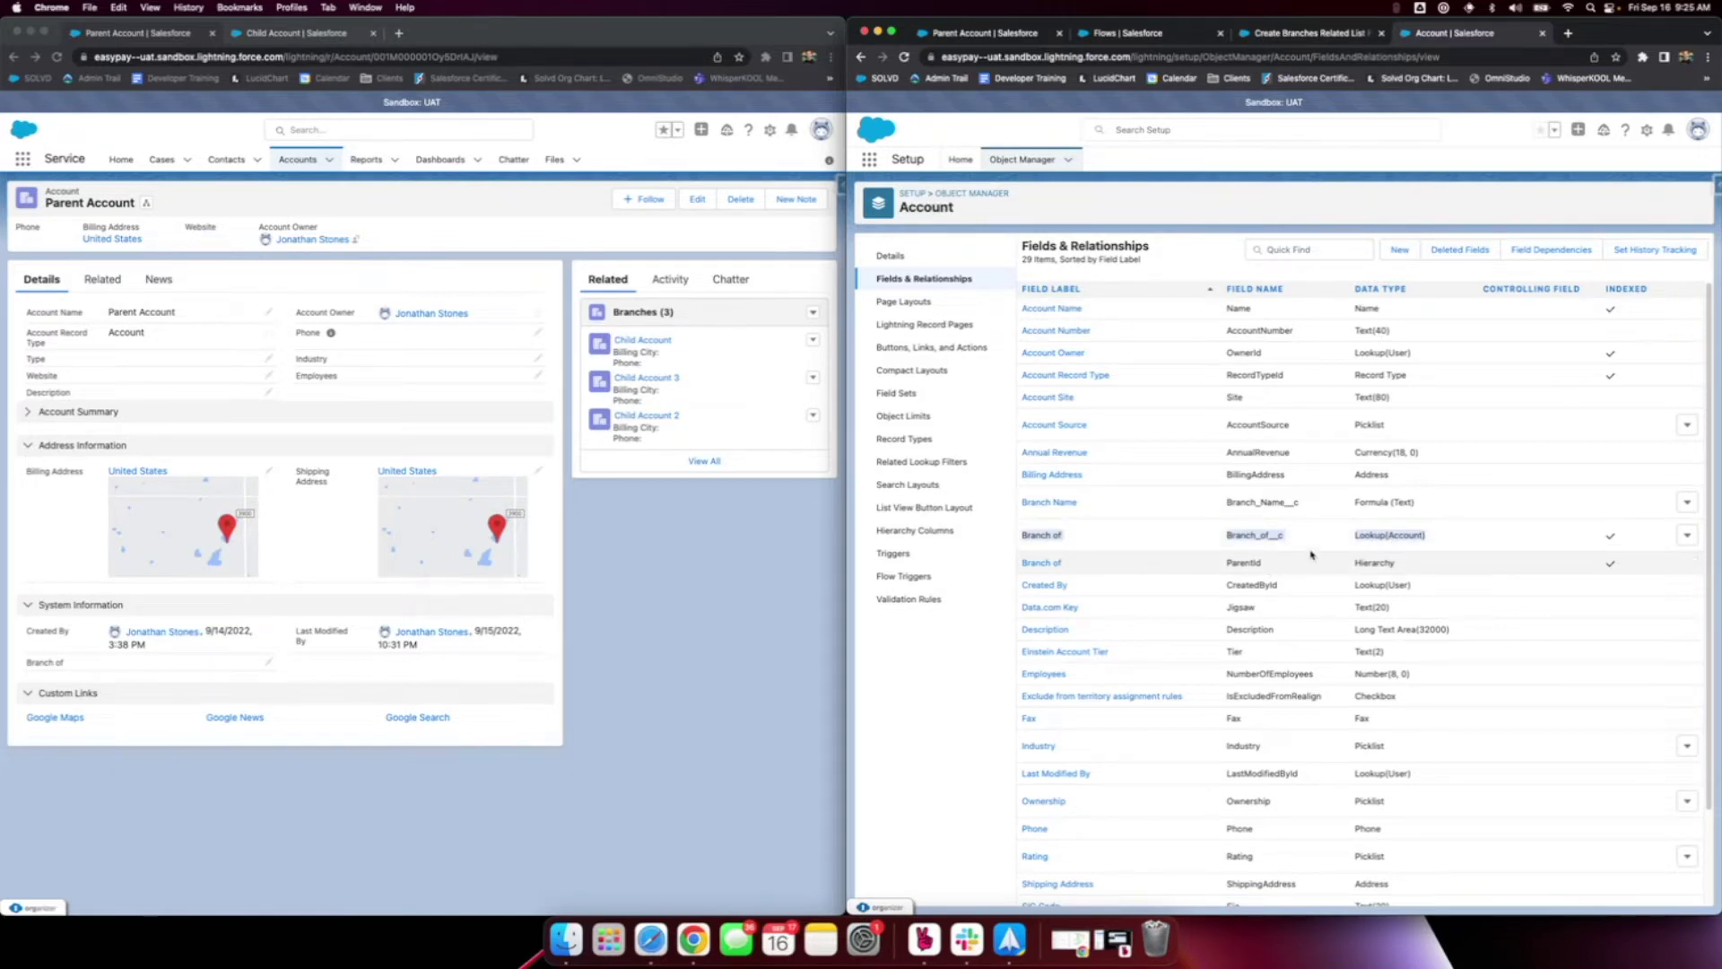
pyautogui.moveTo(1261, 563); pyautogui.dragTo(1225, 567)
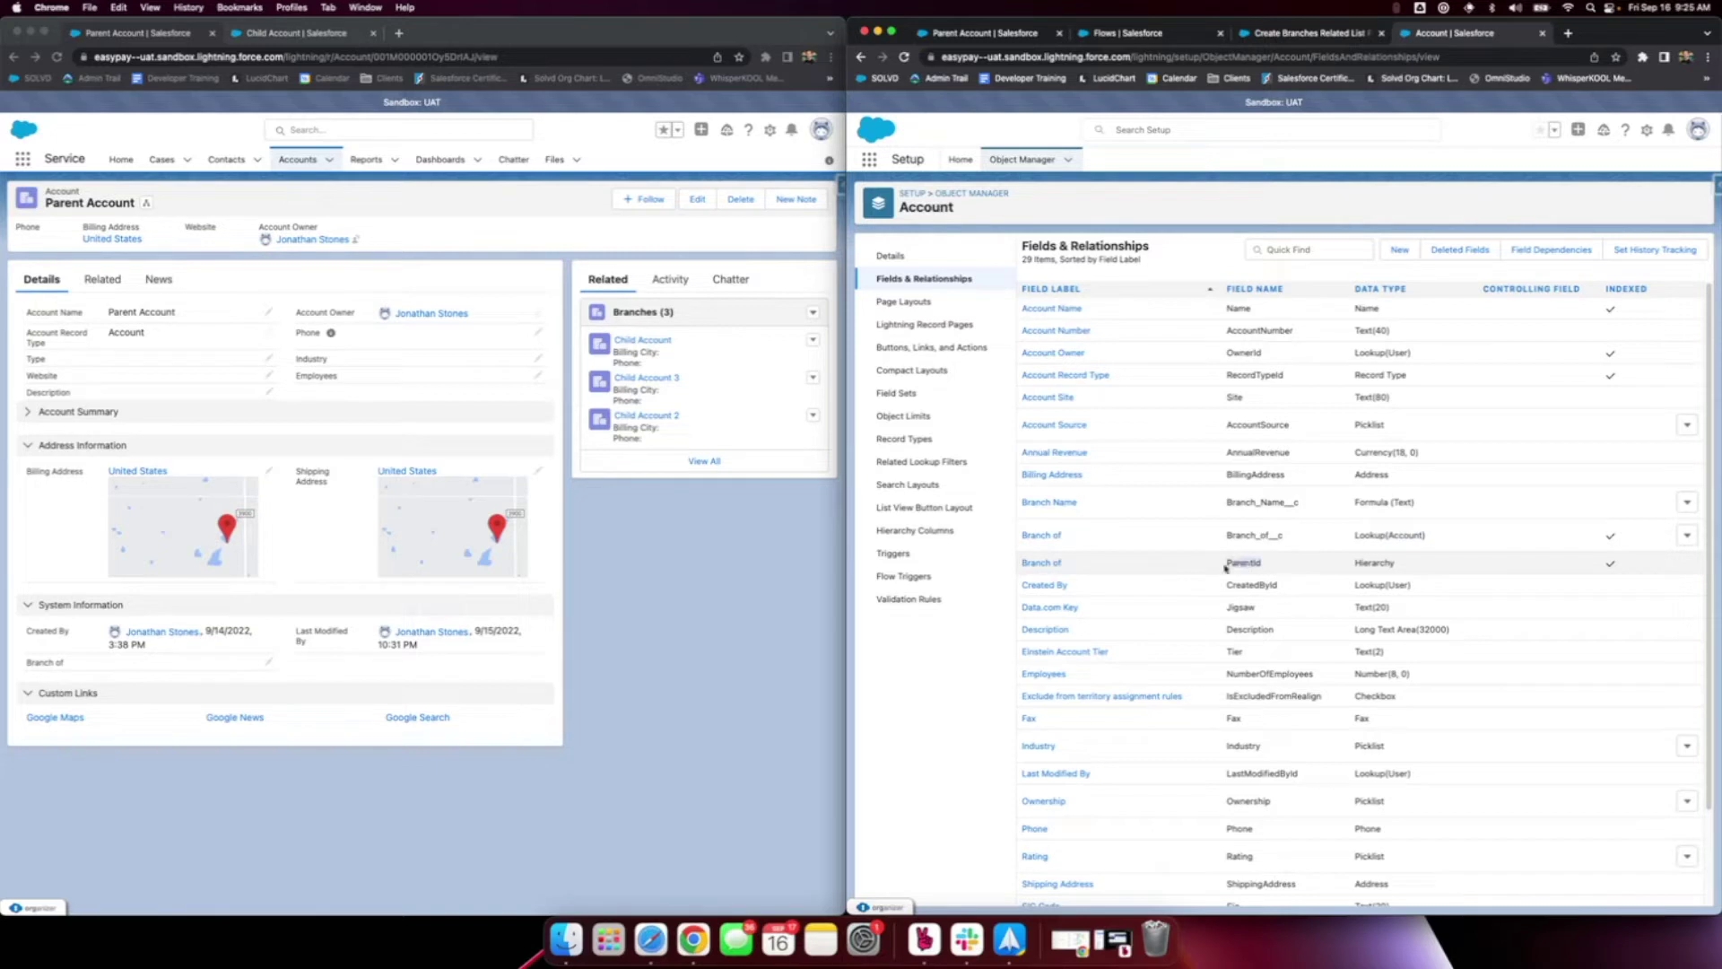
pyautogui.click(1093, 567)
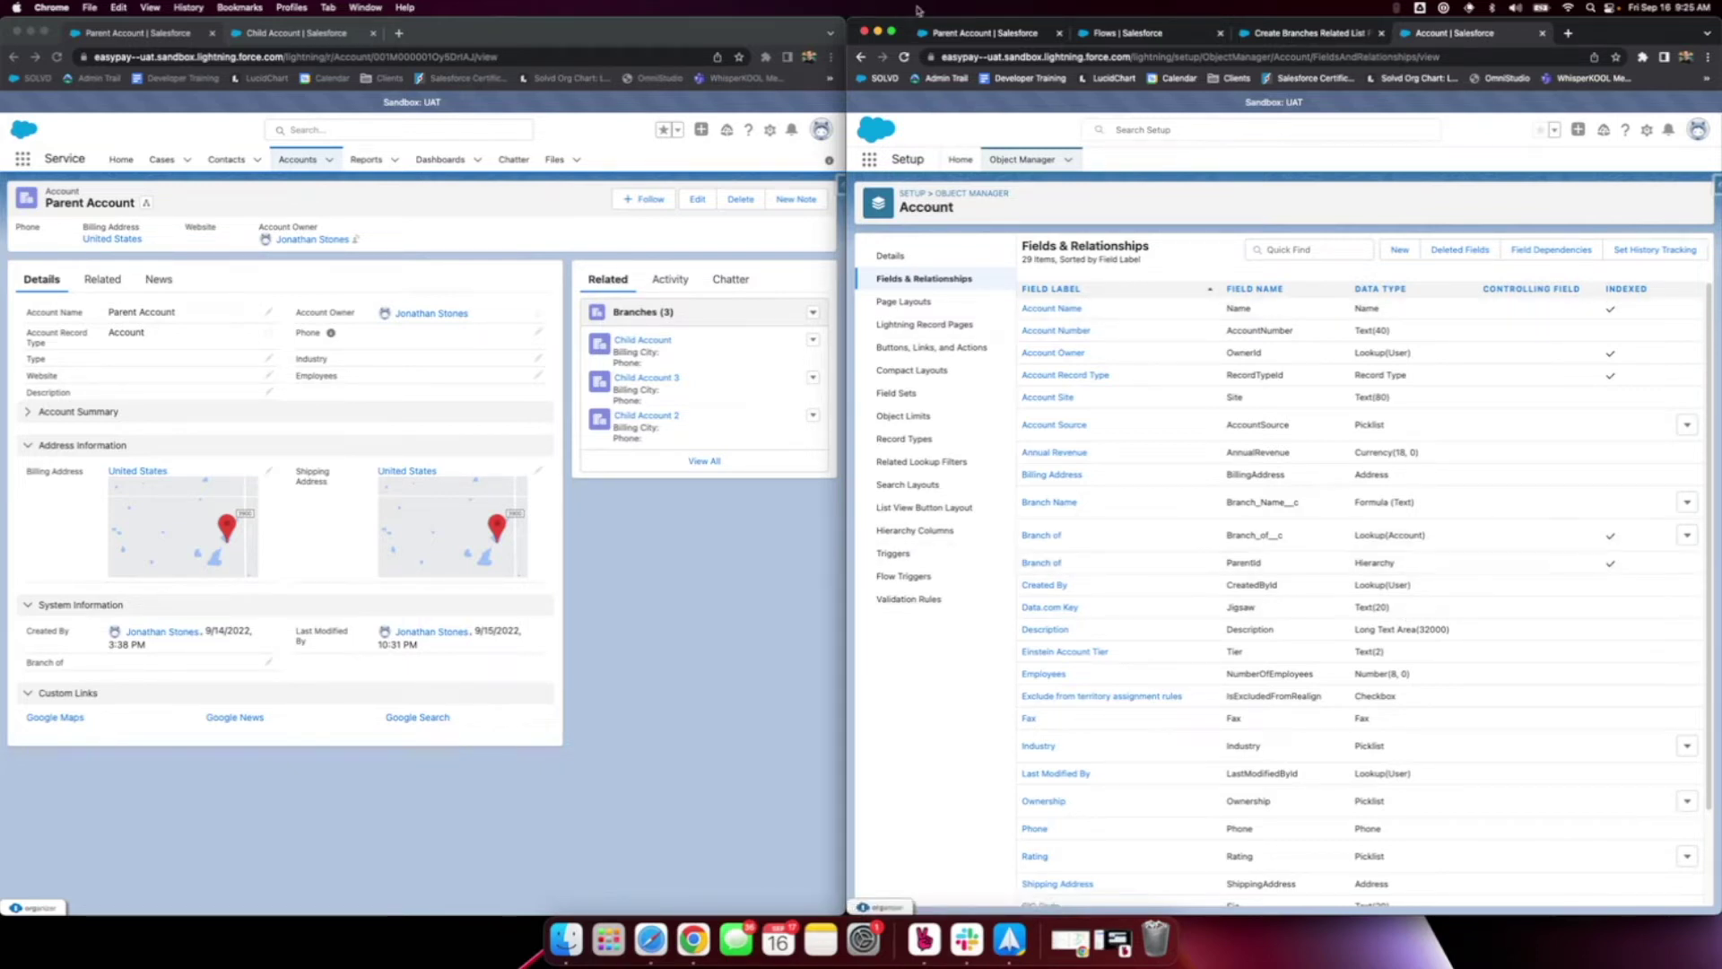
# Step: Open the Create Branches Related List Flow and review its Account start trigger settings
pyautogui.click(1175, 36)
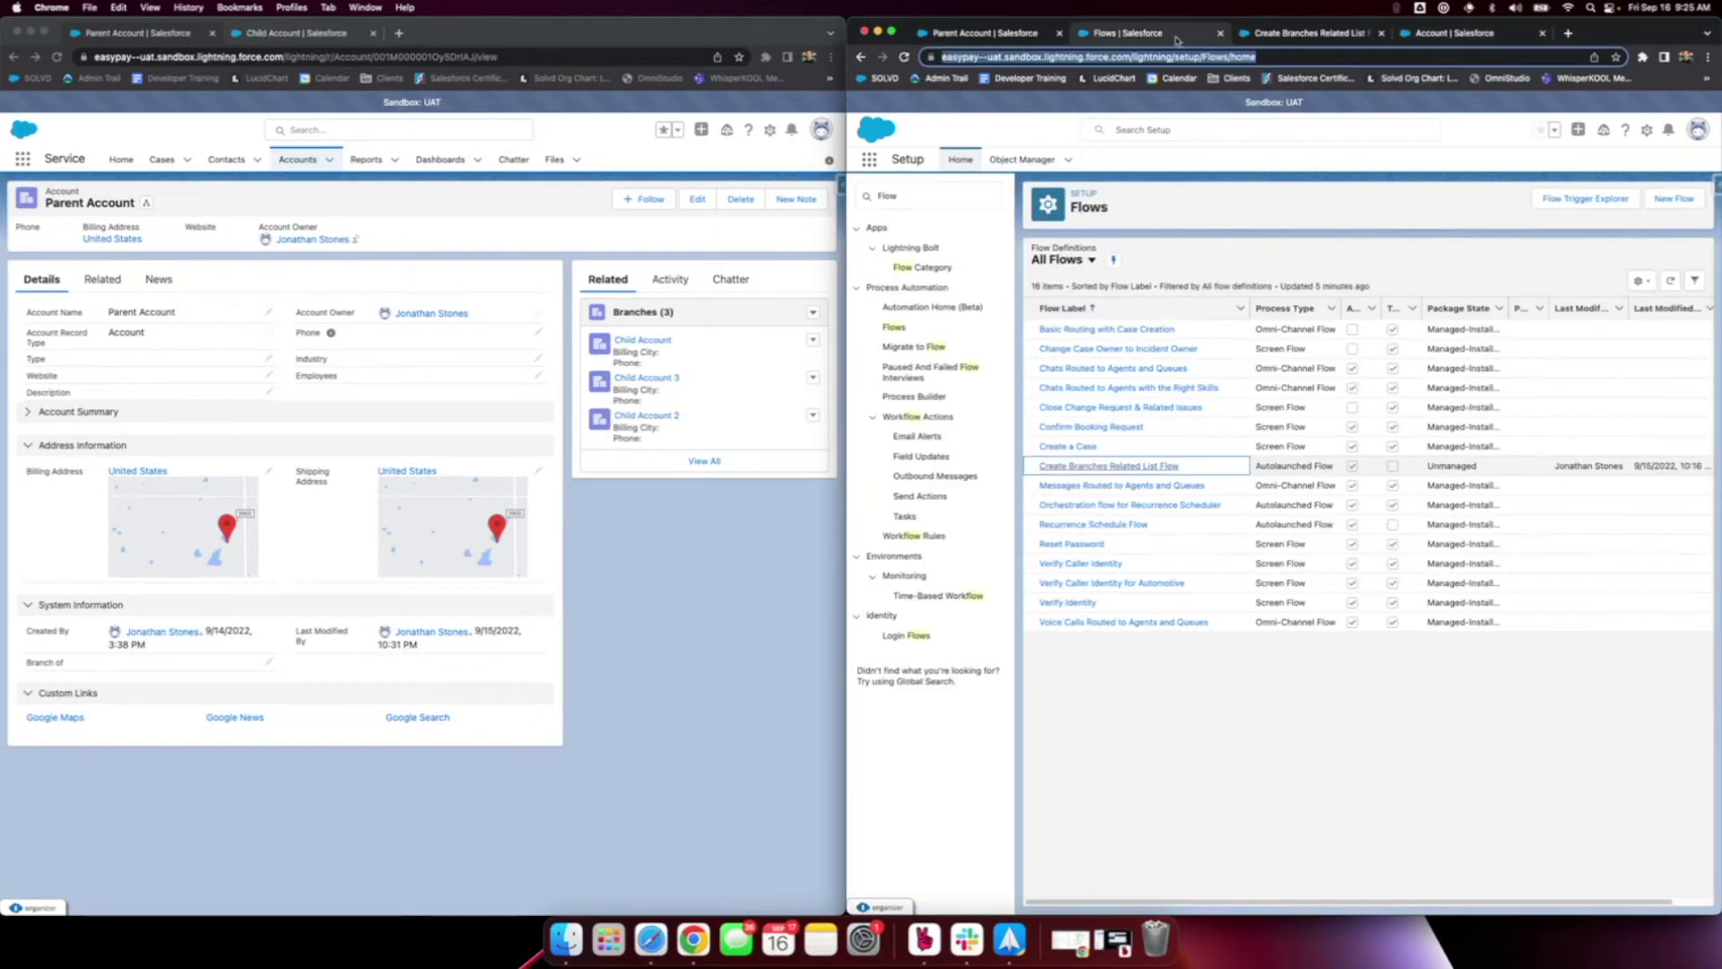
pyautogui.click(1302, 32)
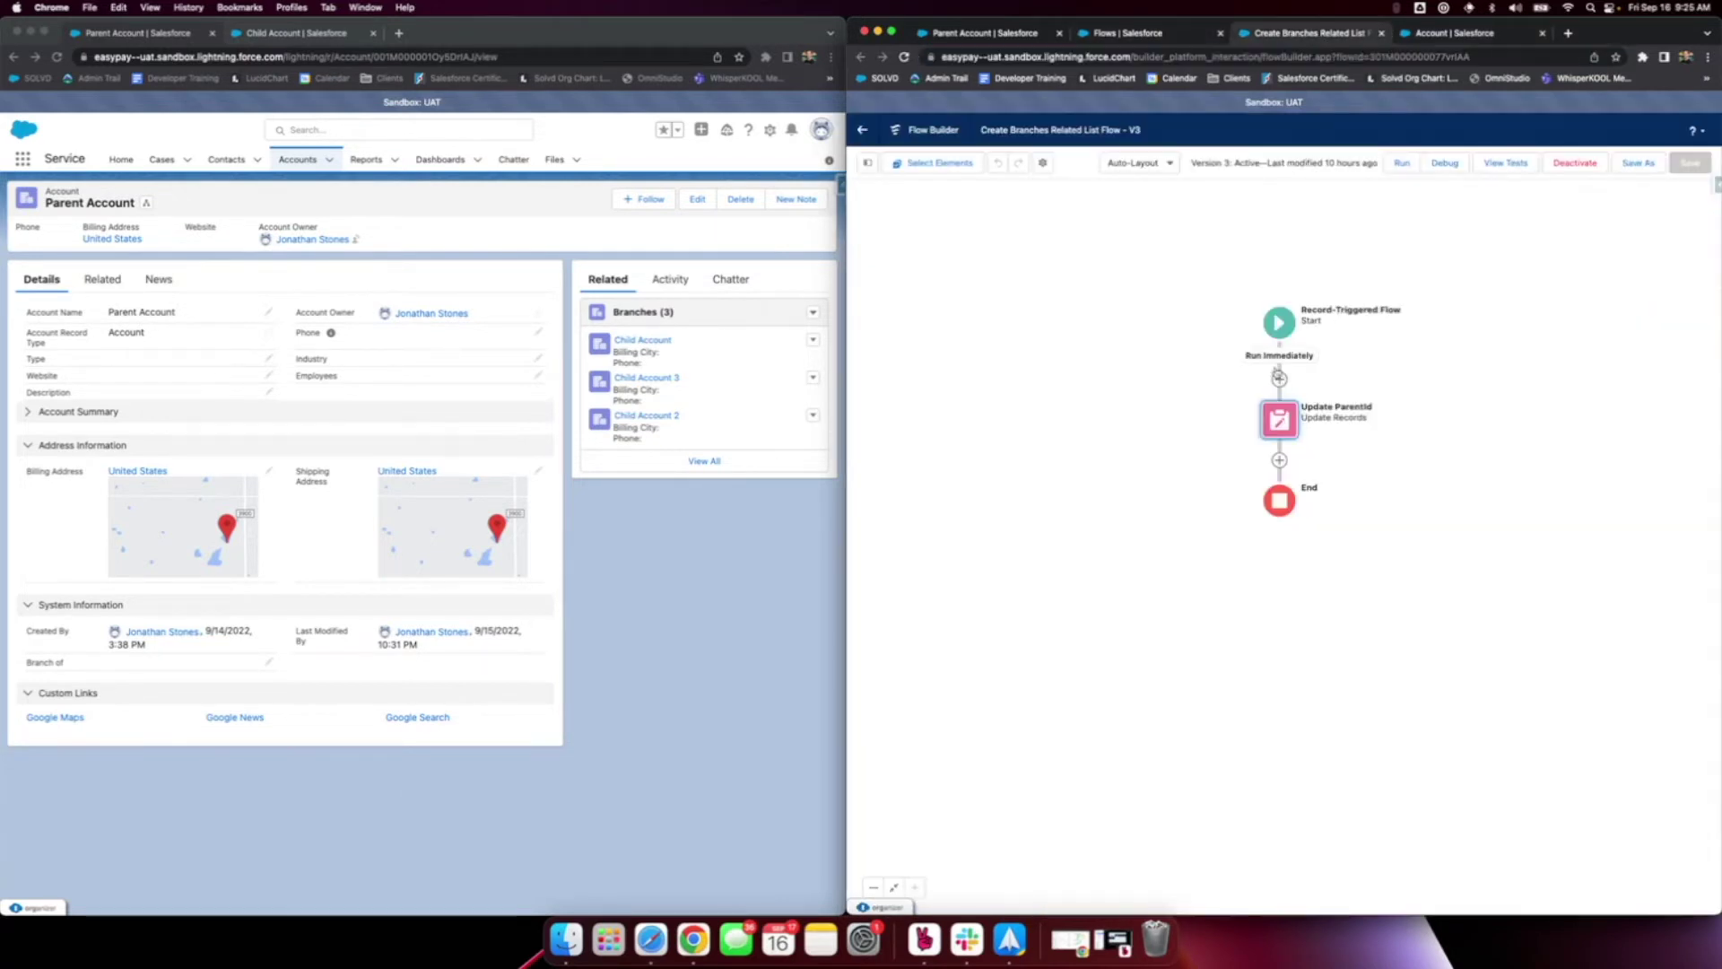
pyautogui.click(1278, 322)
pyautogui.click(1273, 453)
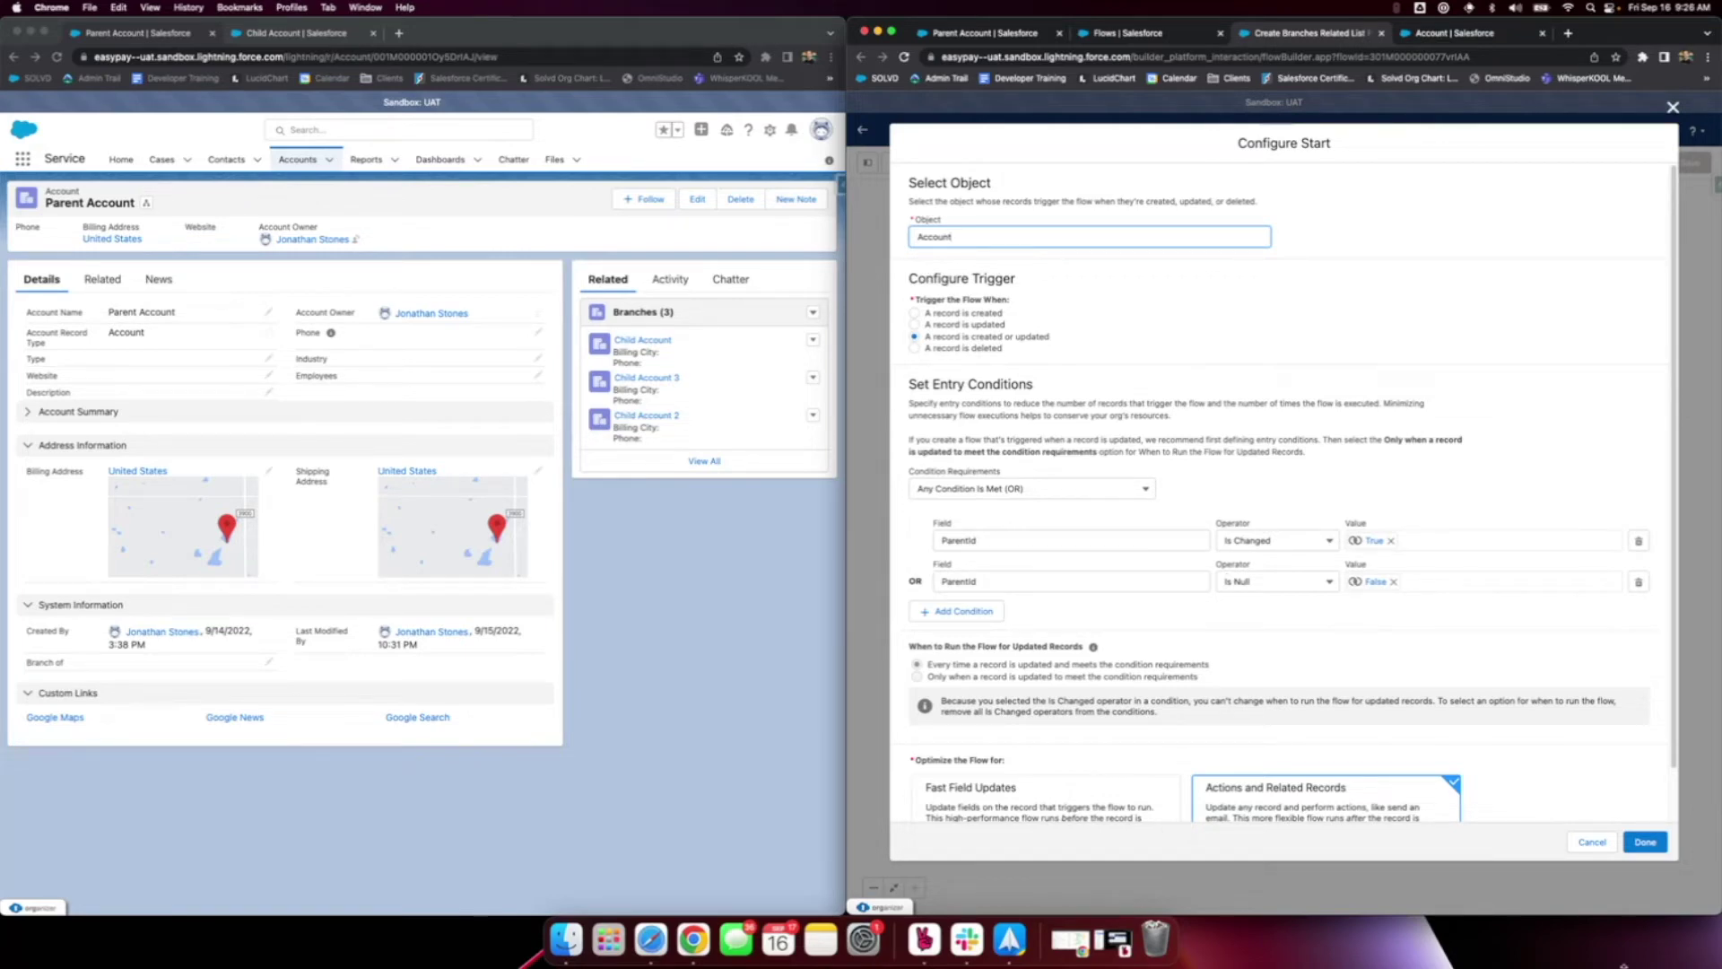
pyautogui.click(1637, 843)
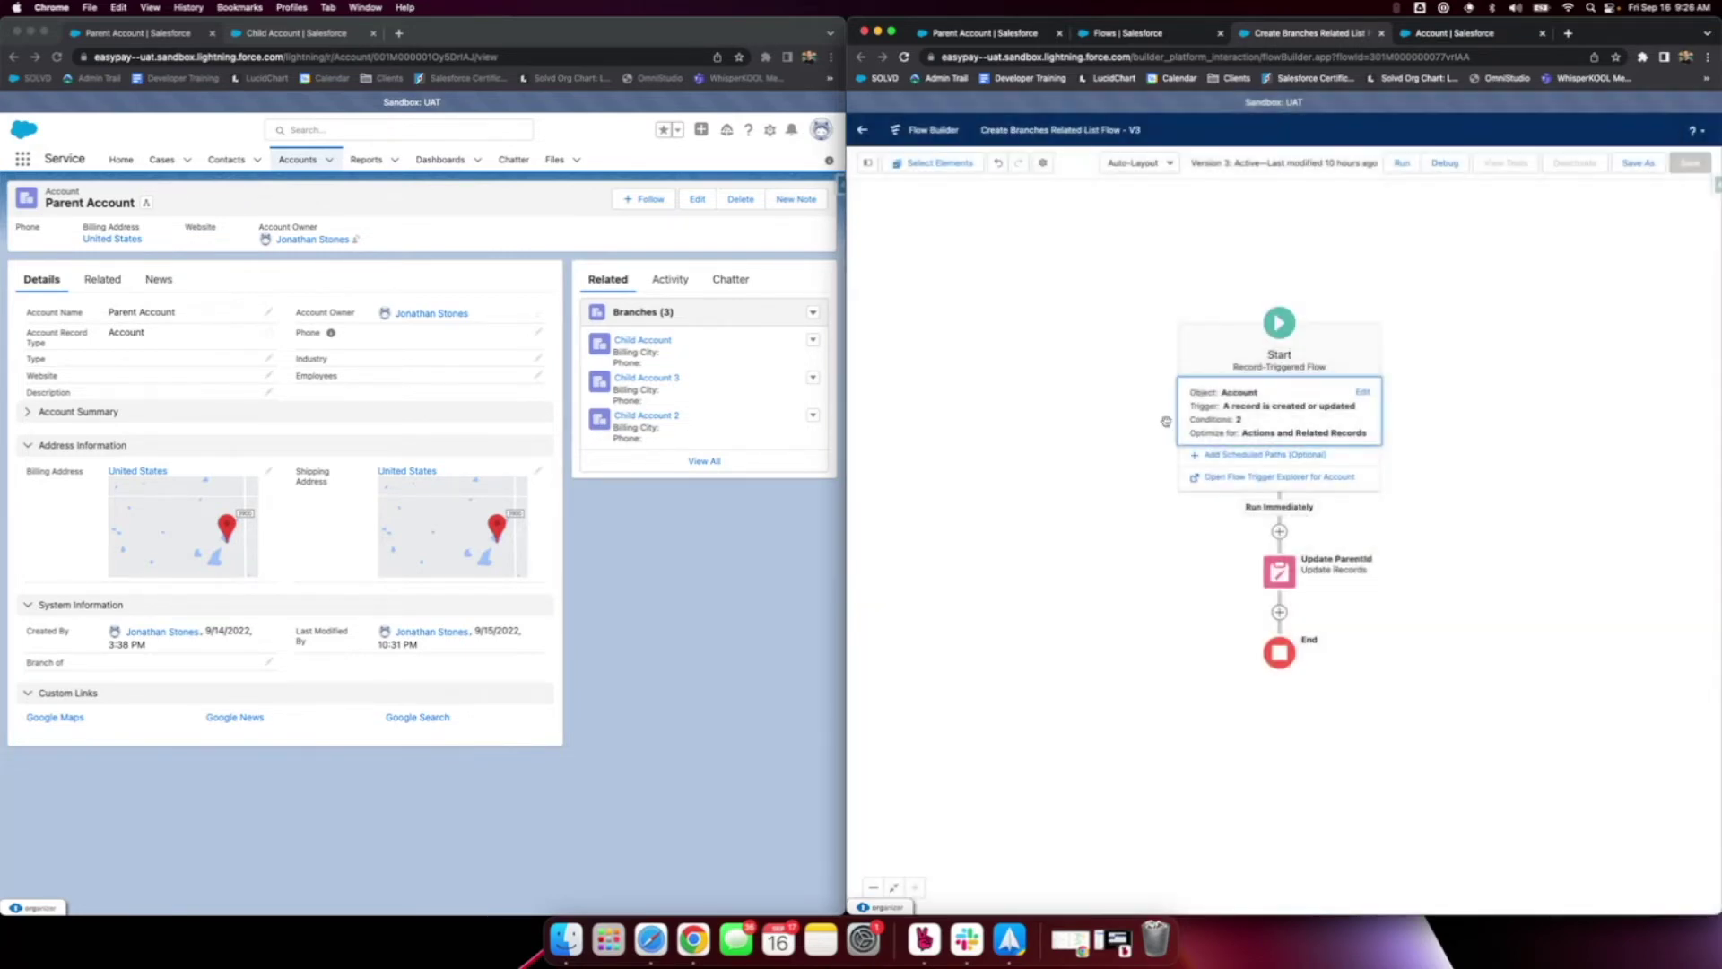
# Step: Inspect the Update ParentId element, confirming Branch_of__c is set to {!$Record.ParentId}
pyautogui.click(1357, 558)
pyautogui.click(1279, 419)
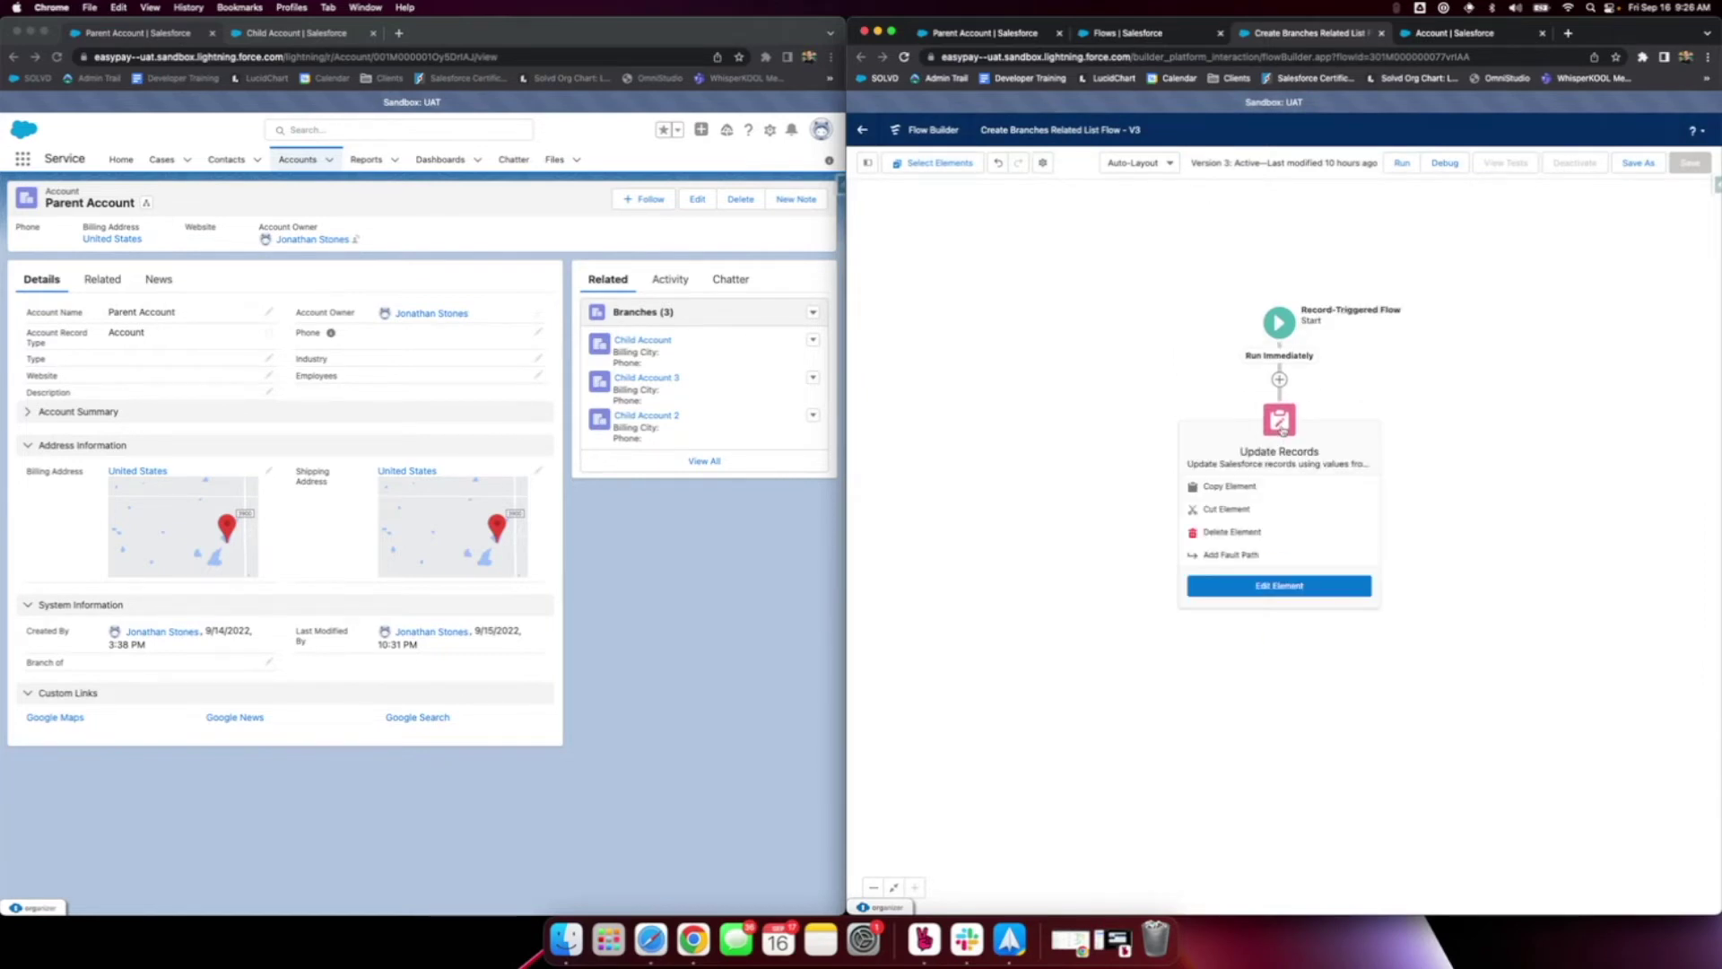
pyautogui.click(1279, 585)
pyautogui.click(1098, 606)
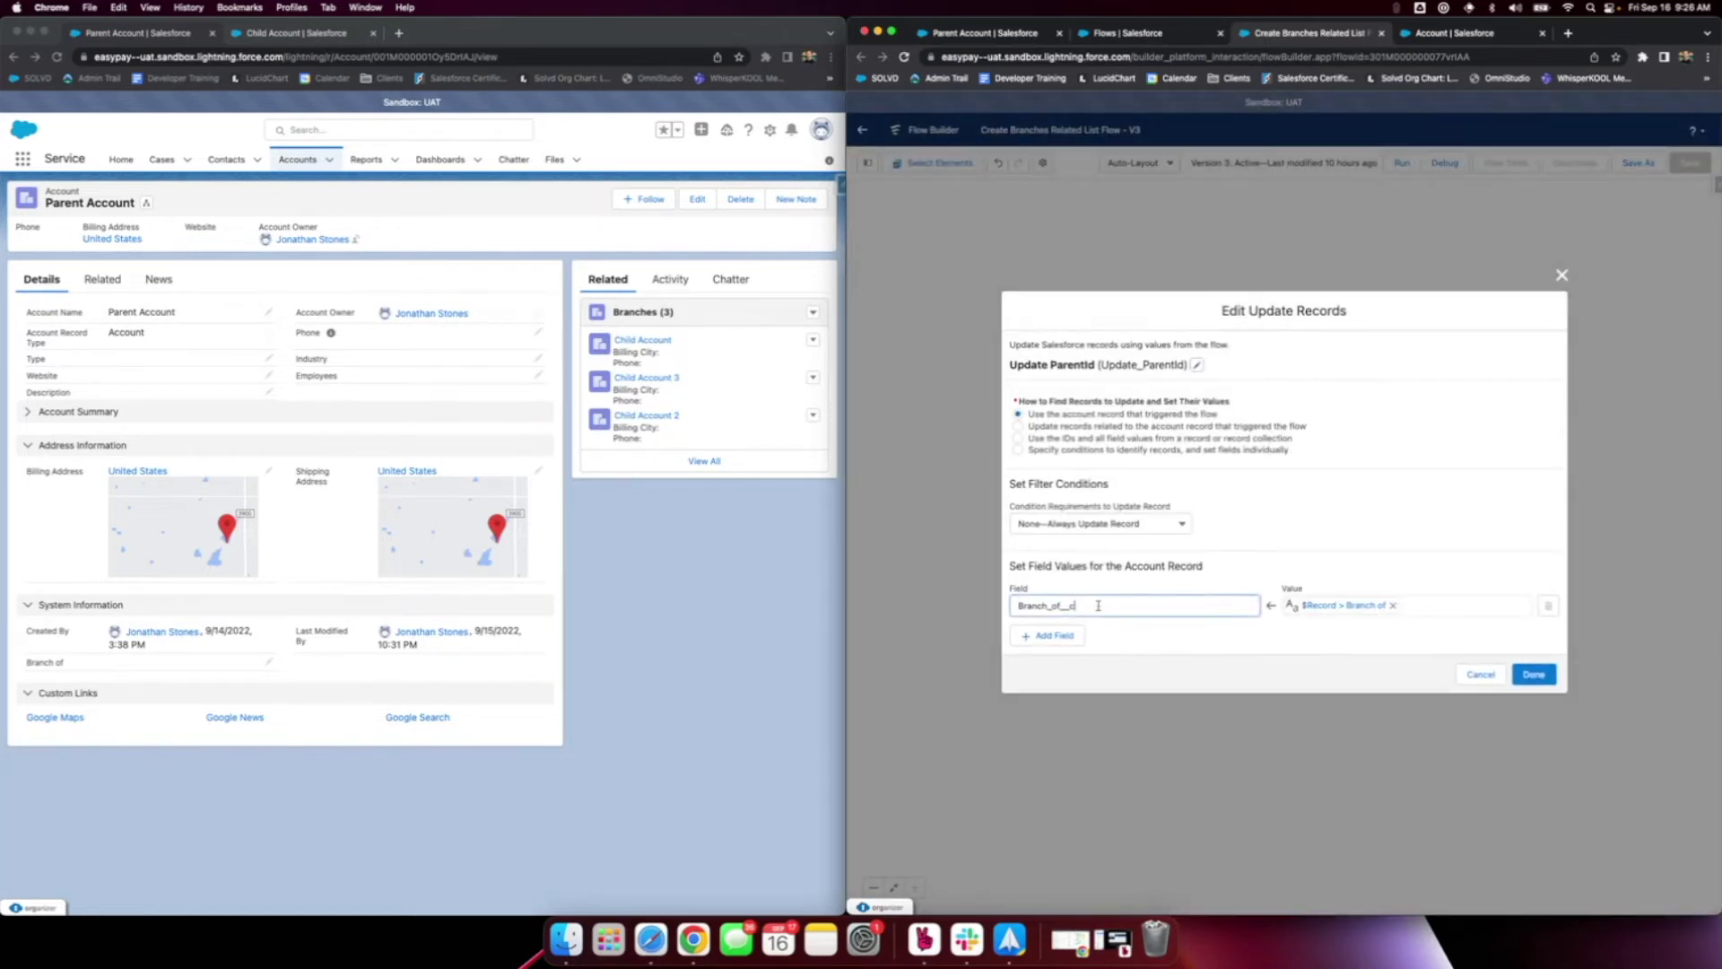
pyautogui.click(1254, 605)
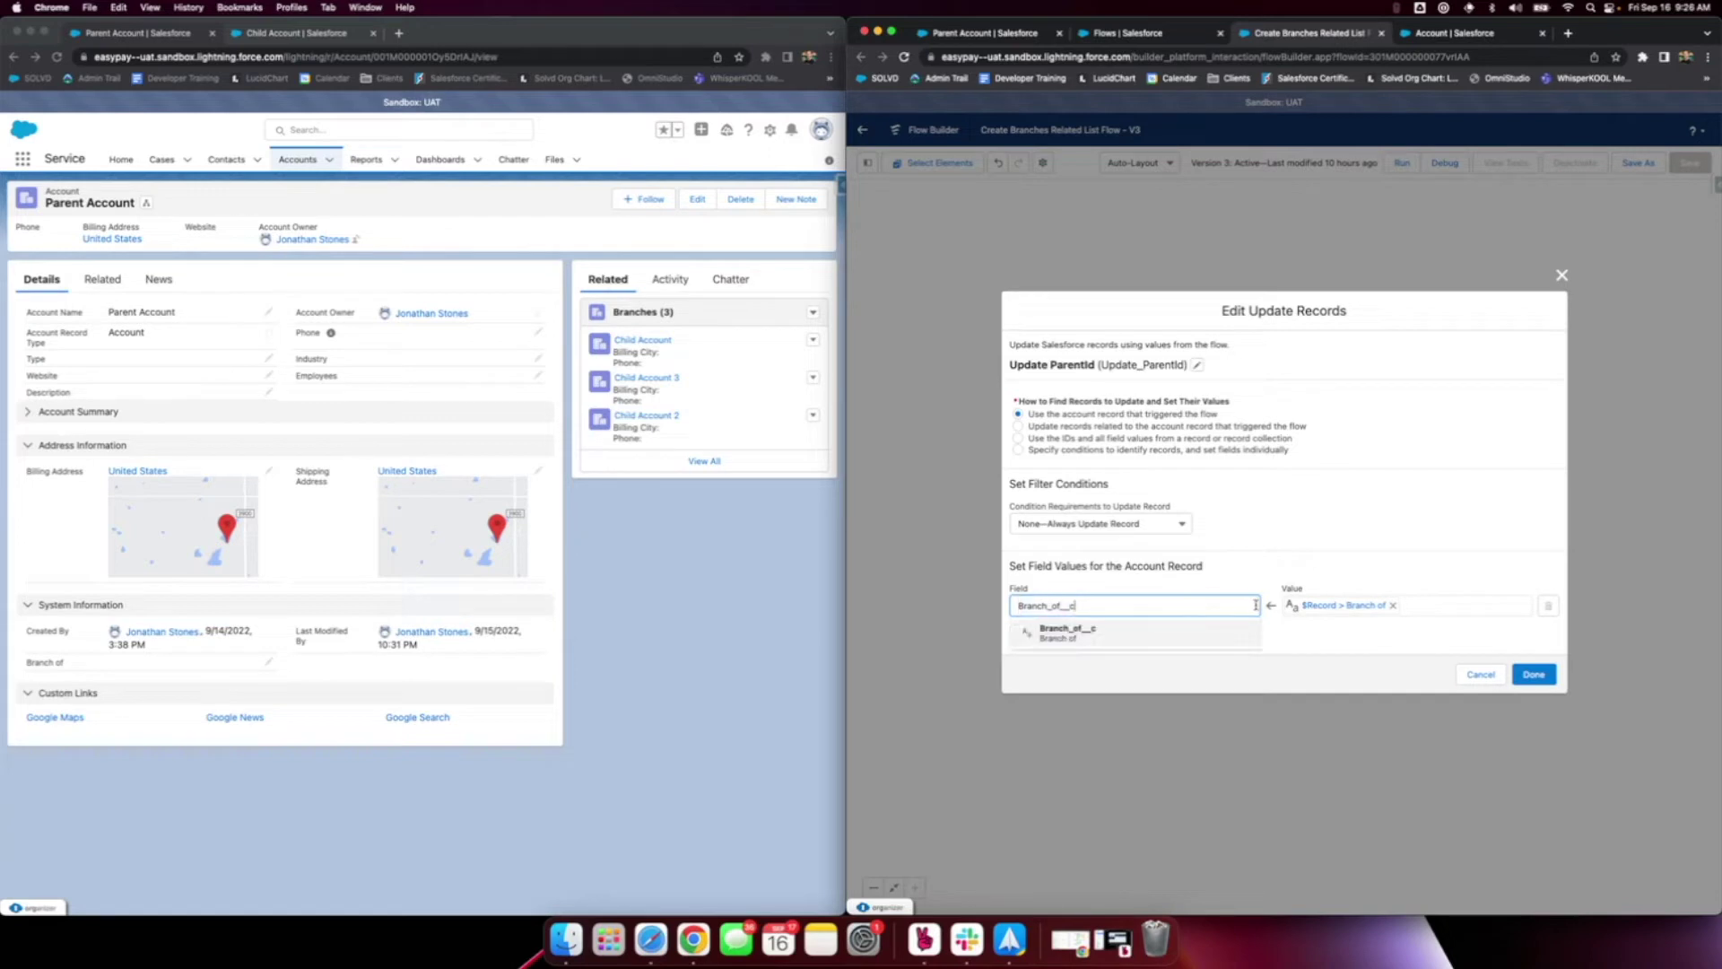
pyautogui.click(1292, 583)
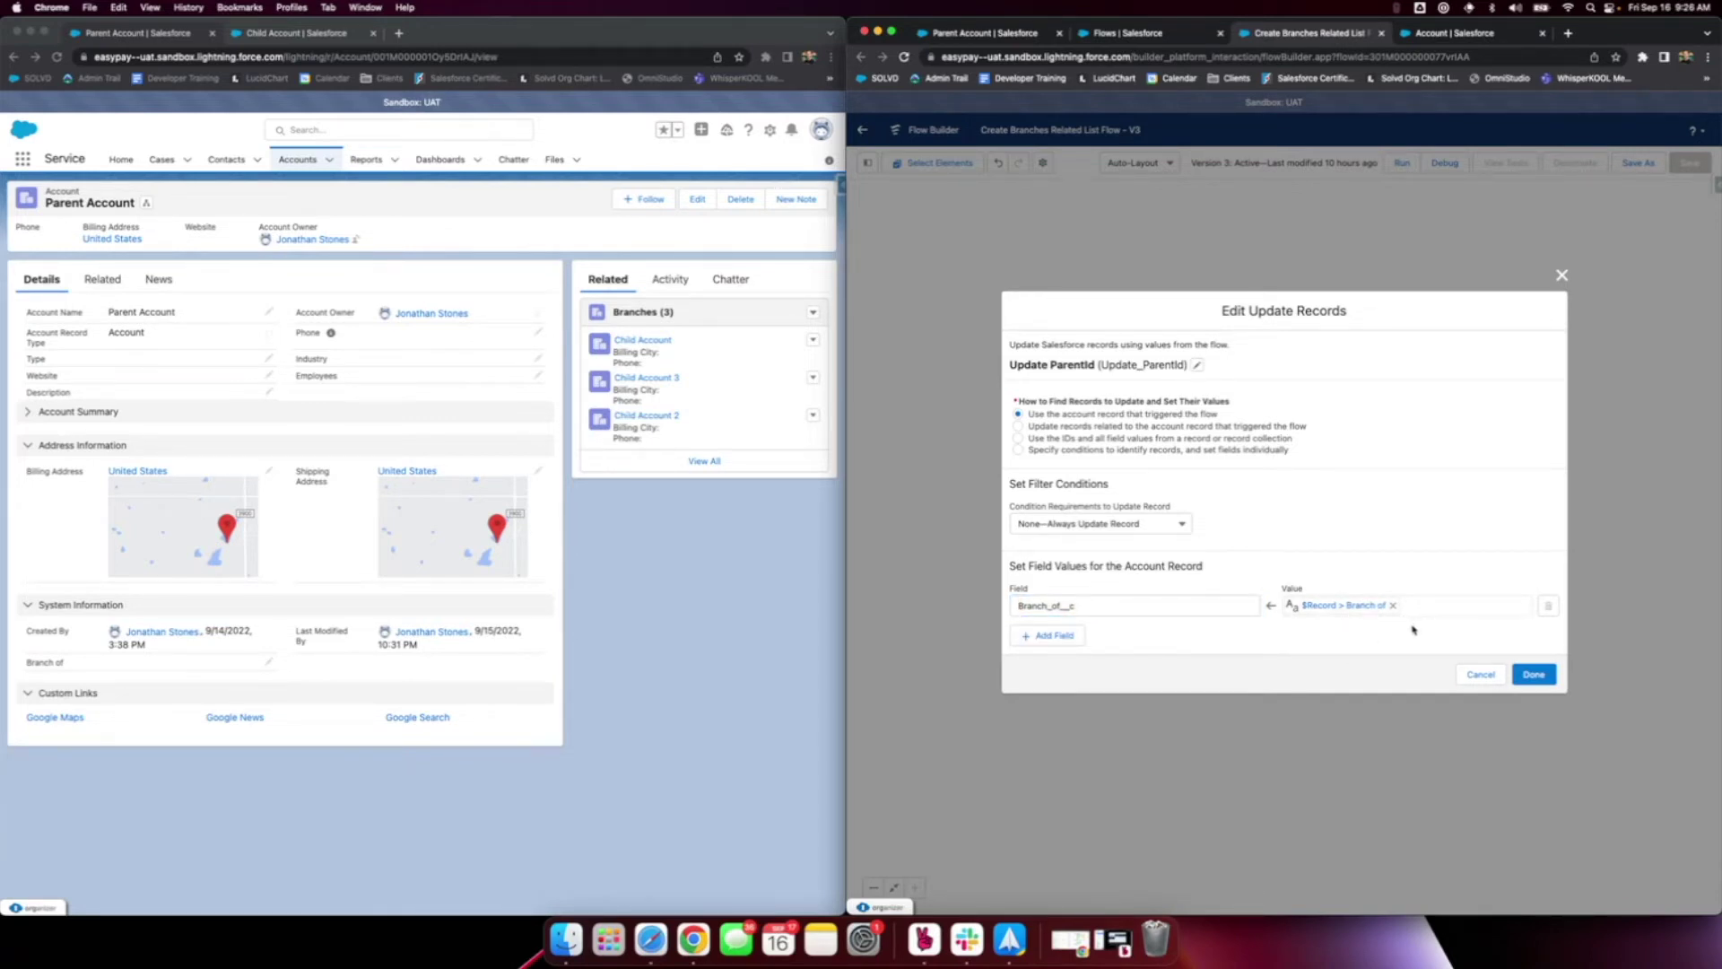
pyautogui.click(1370, 606)
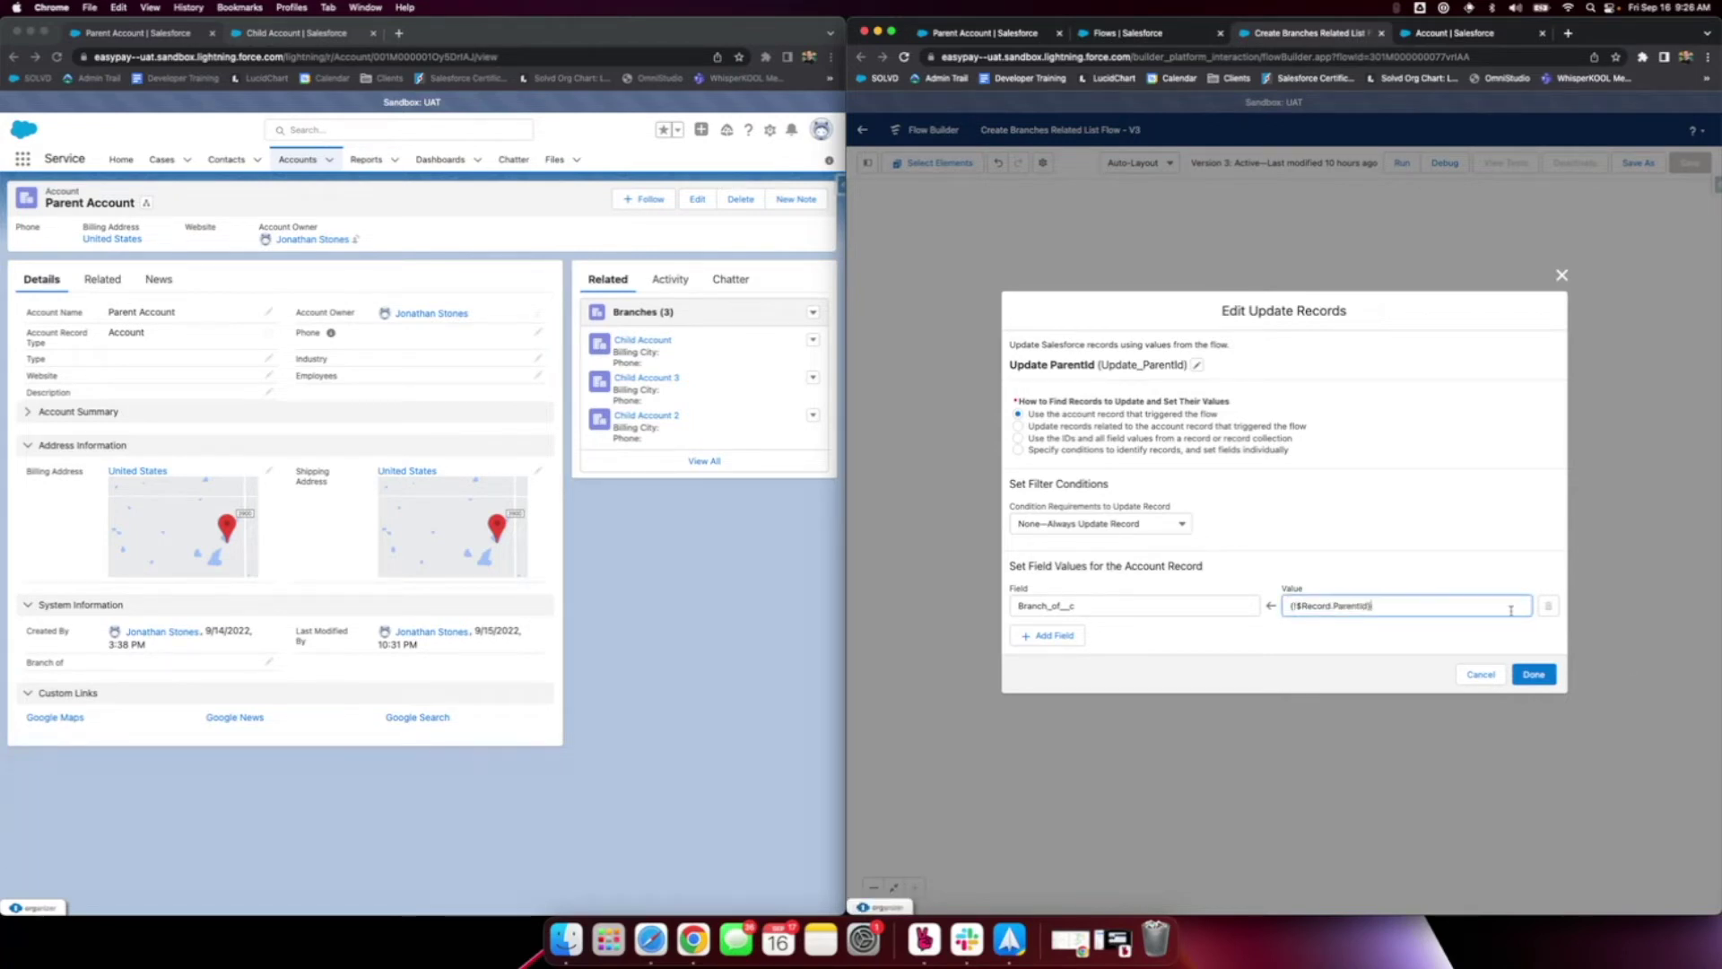
pyautogui.click(1531, 674)
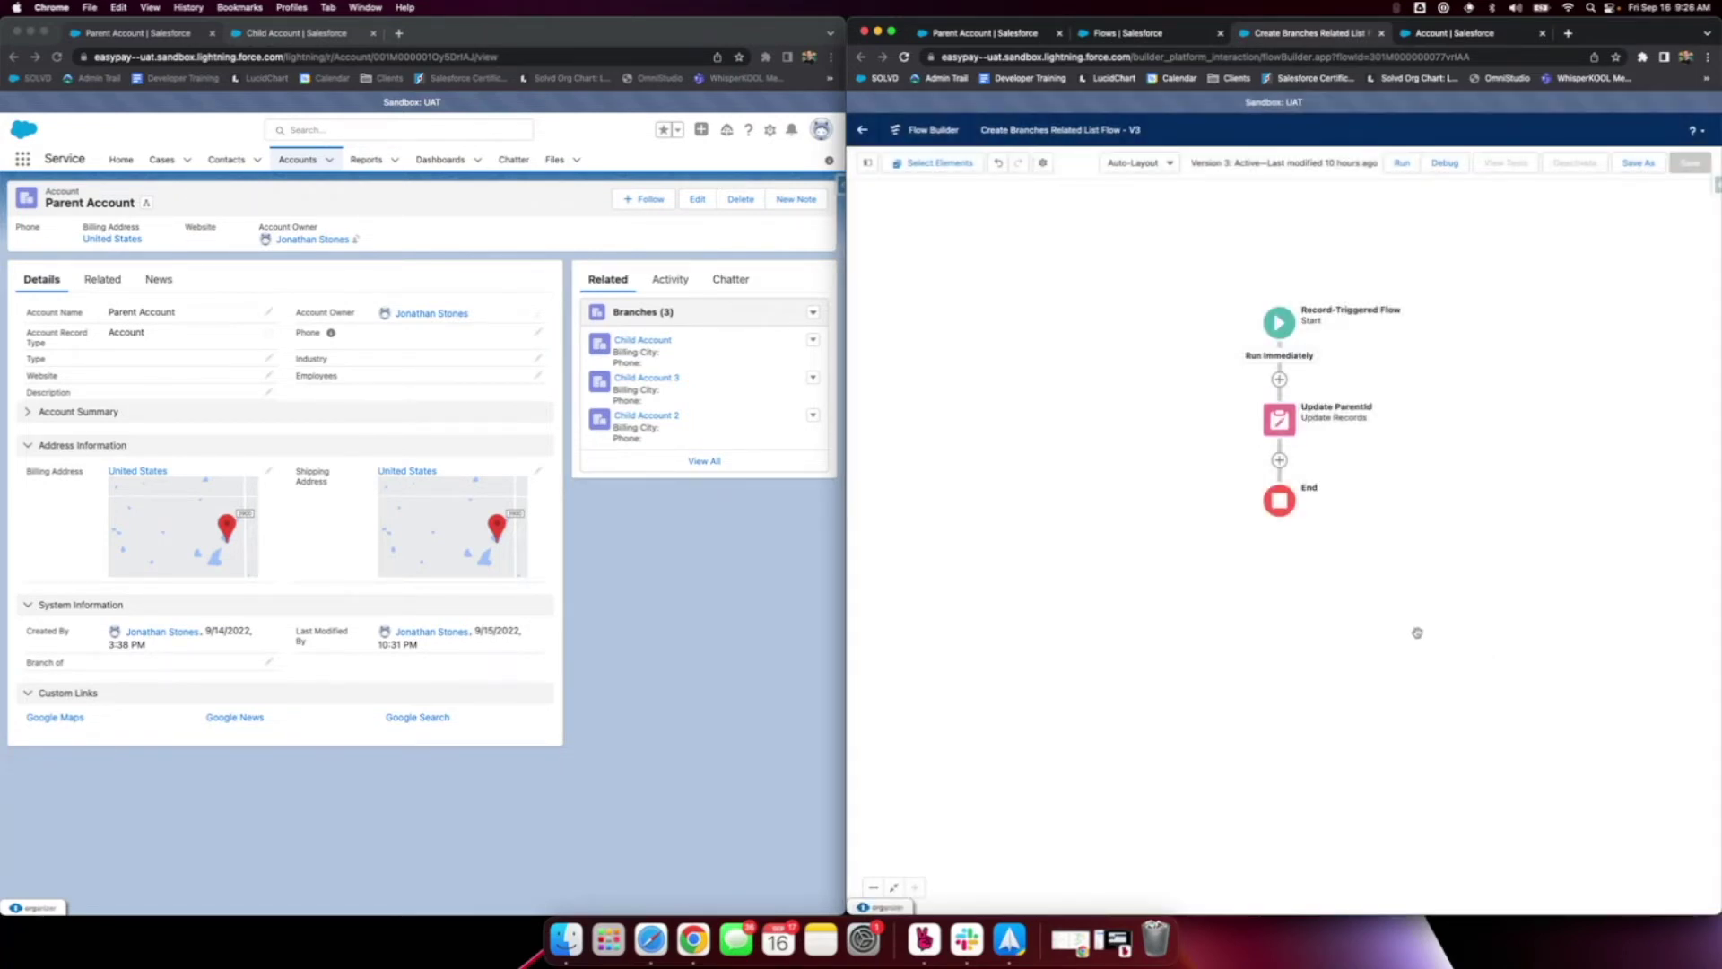
# Step: Clear the Branch of value on Child Account and save it
pyautogui.click(658, 340)
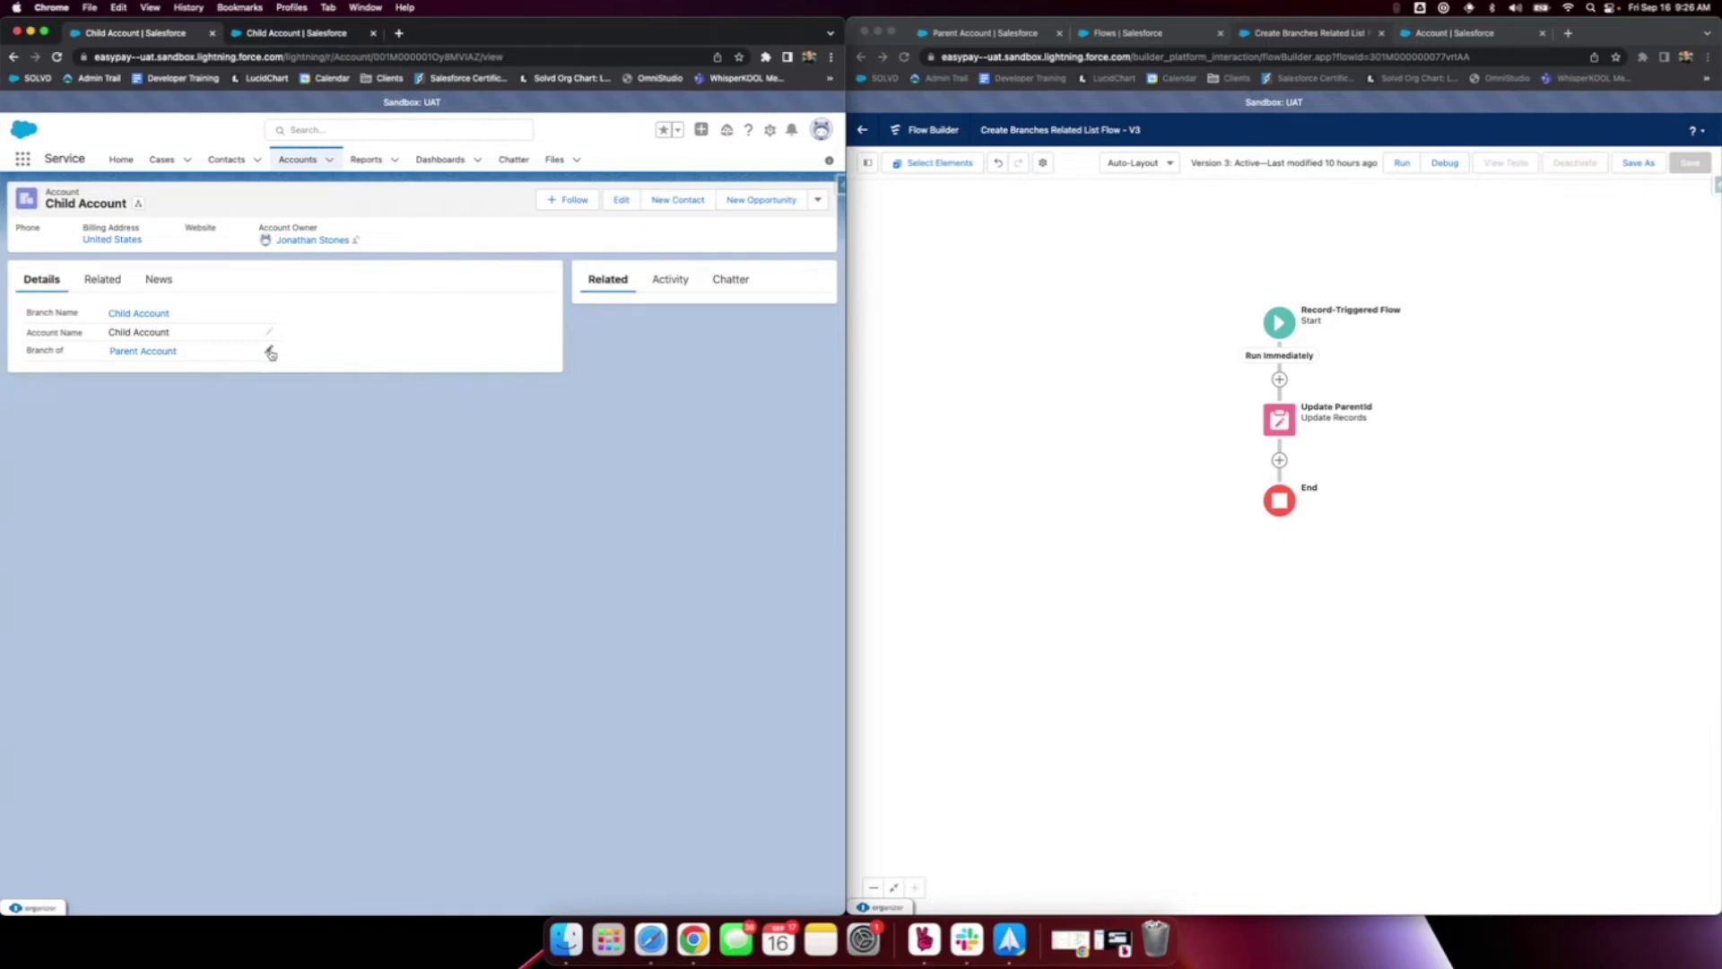
pyautogui.click(269, 352)
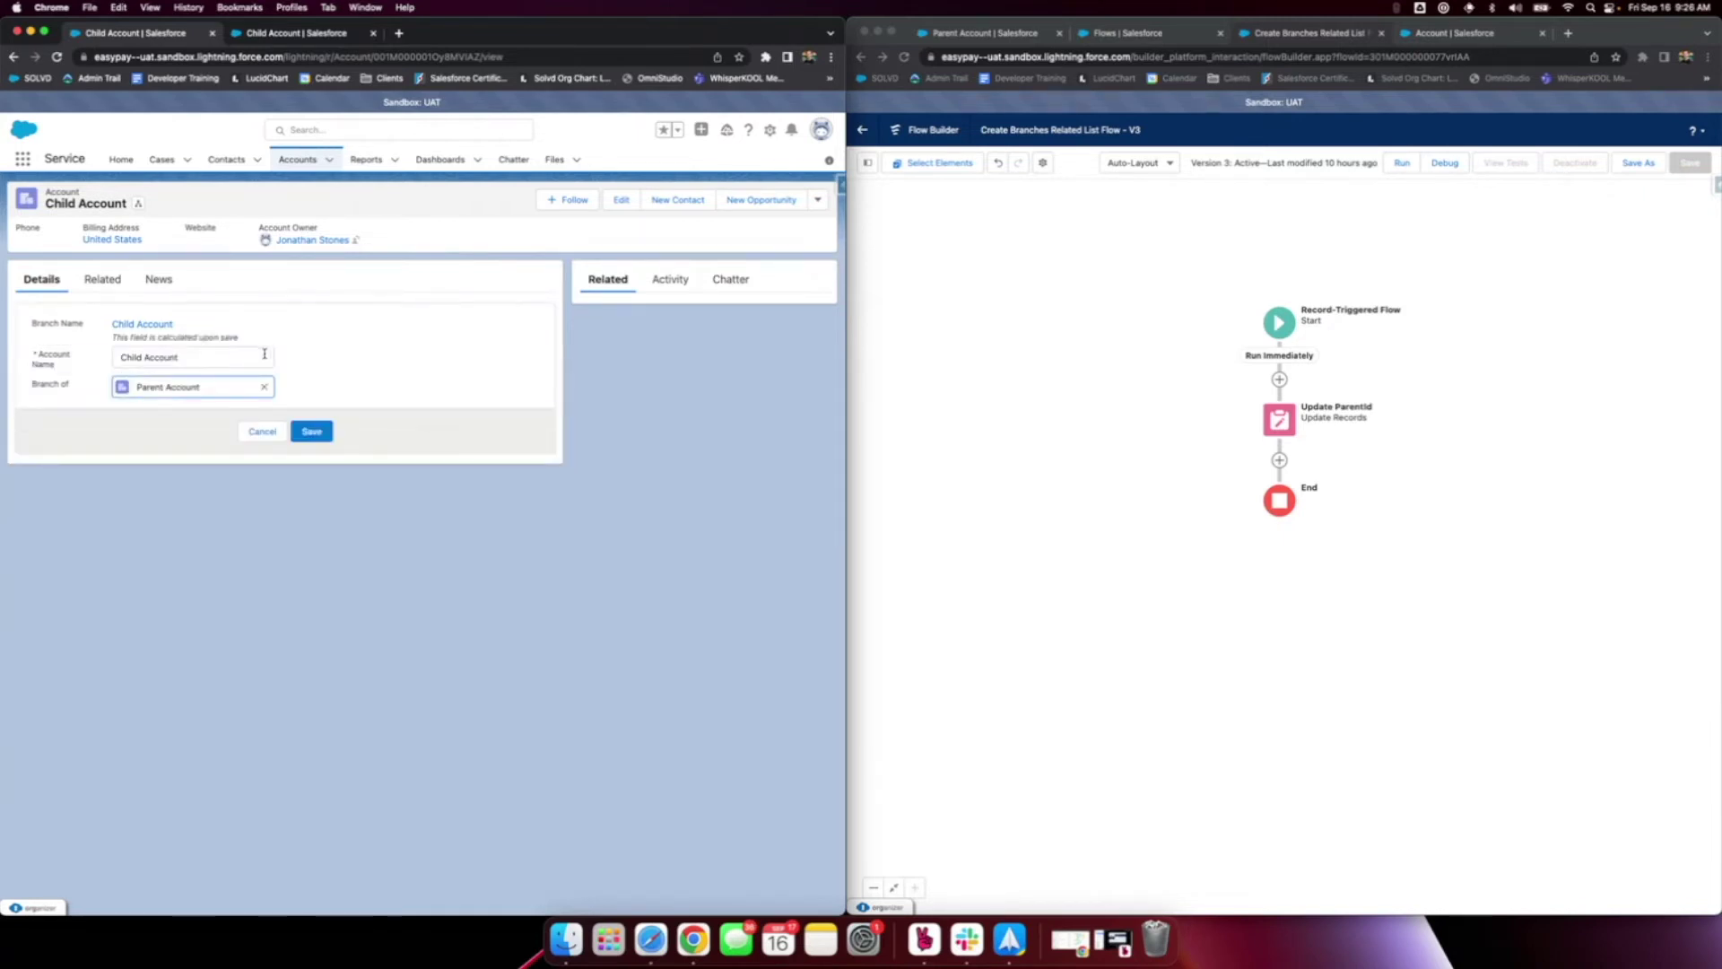
pyautogui.click(264, 388)
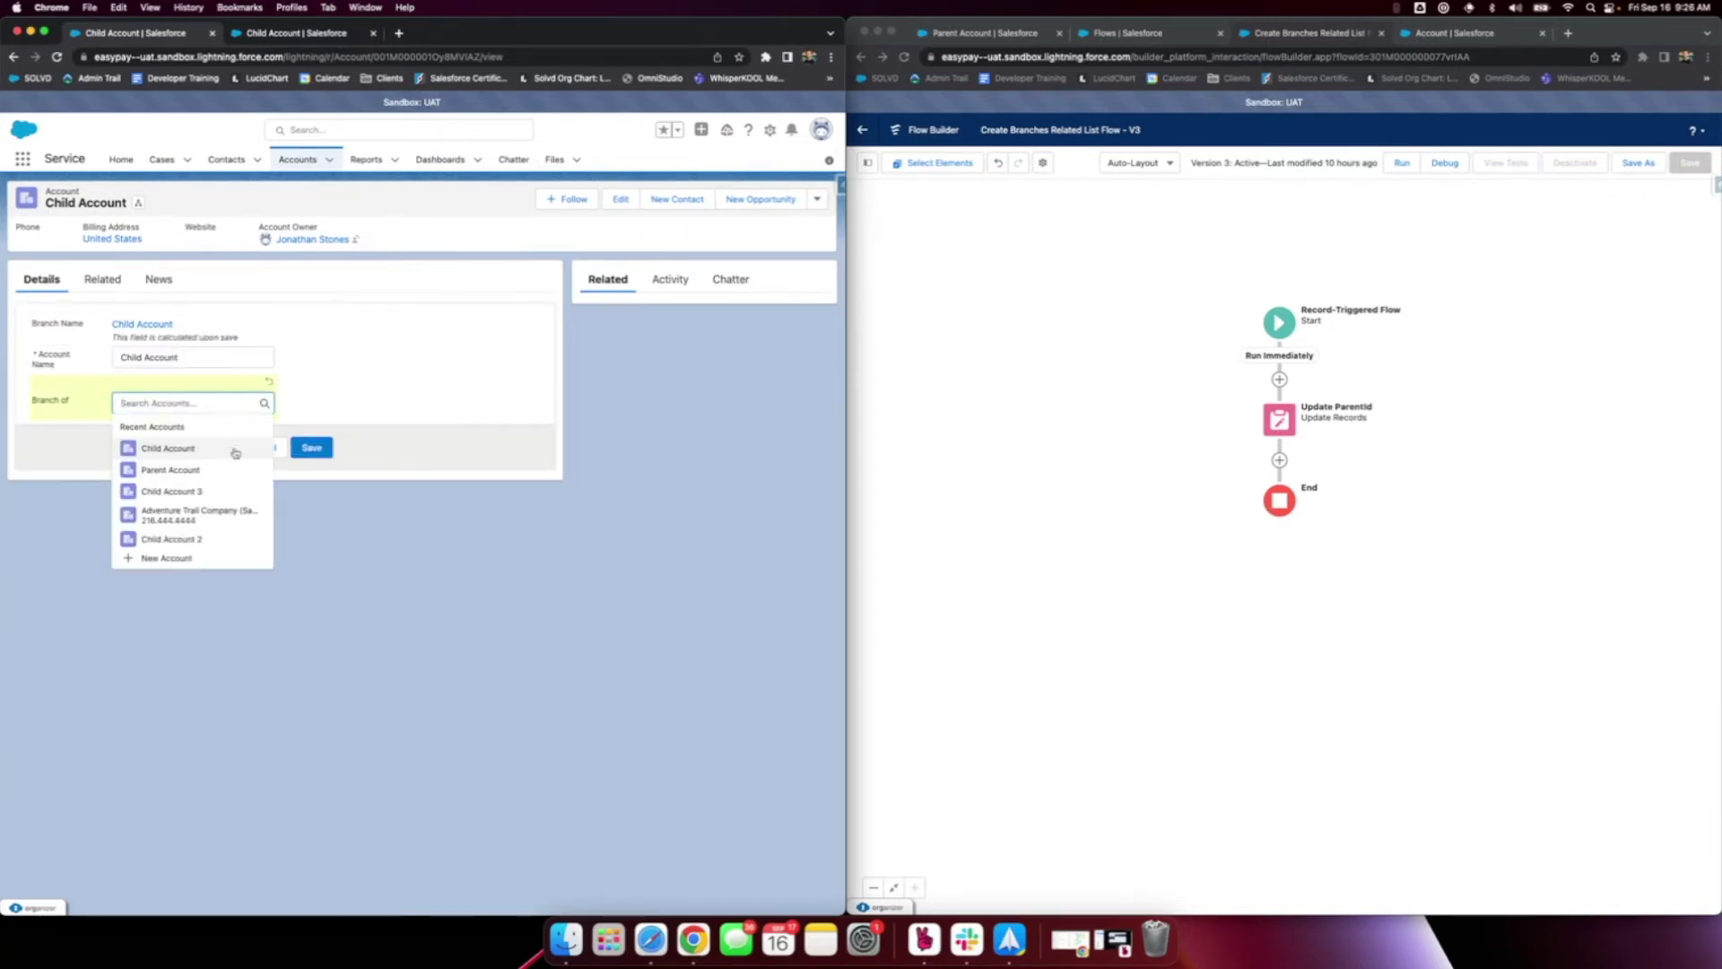
pyautogui.click(439, 383)
pyautogui.click(312, 447)
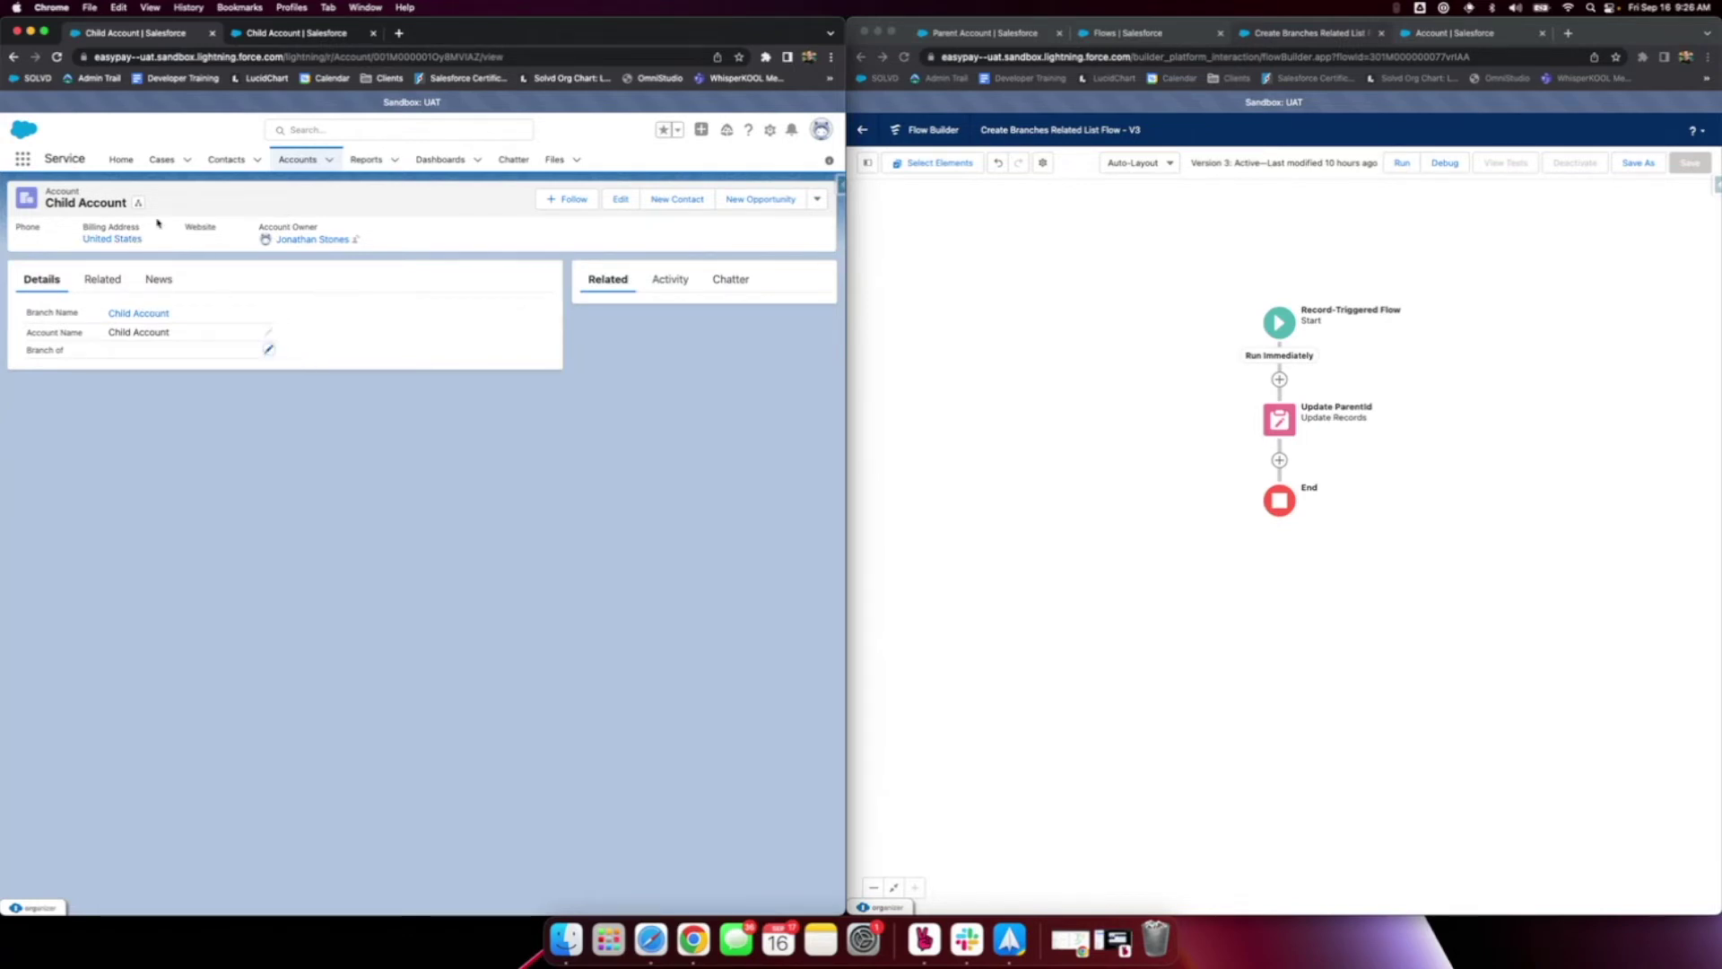
# Step: Open Parent Account in a new tab, then return to the first Child Account tab
pyautogui.click(332, 161)
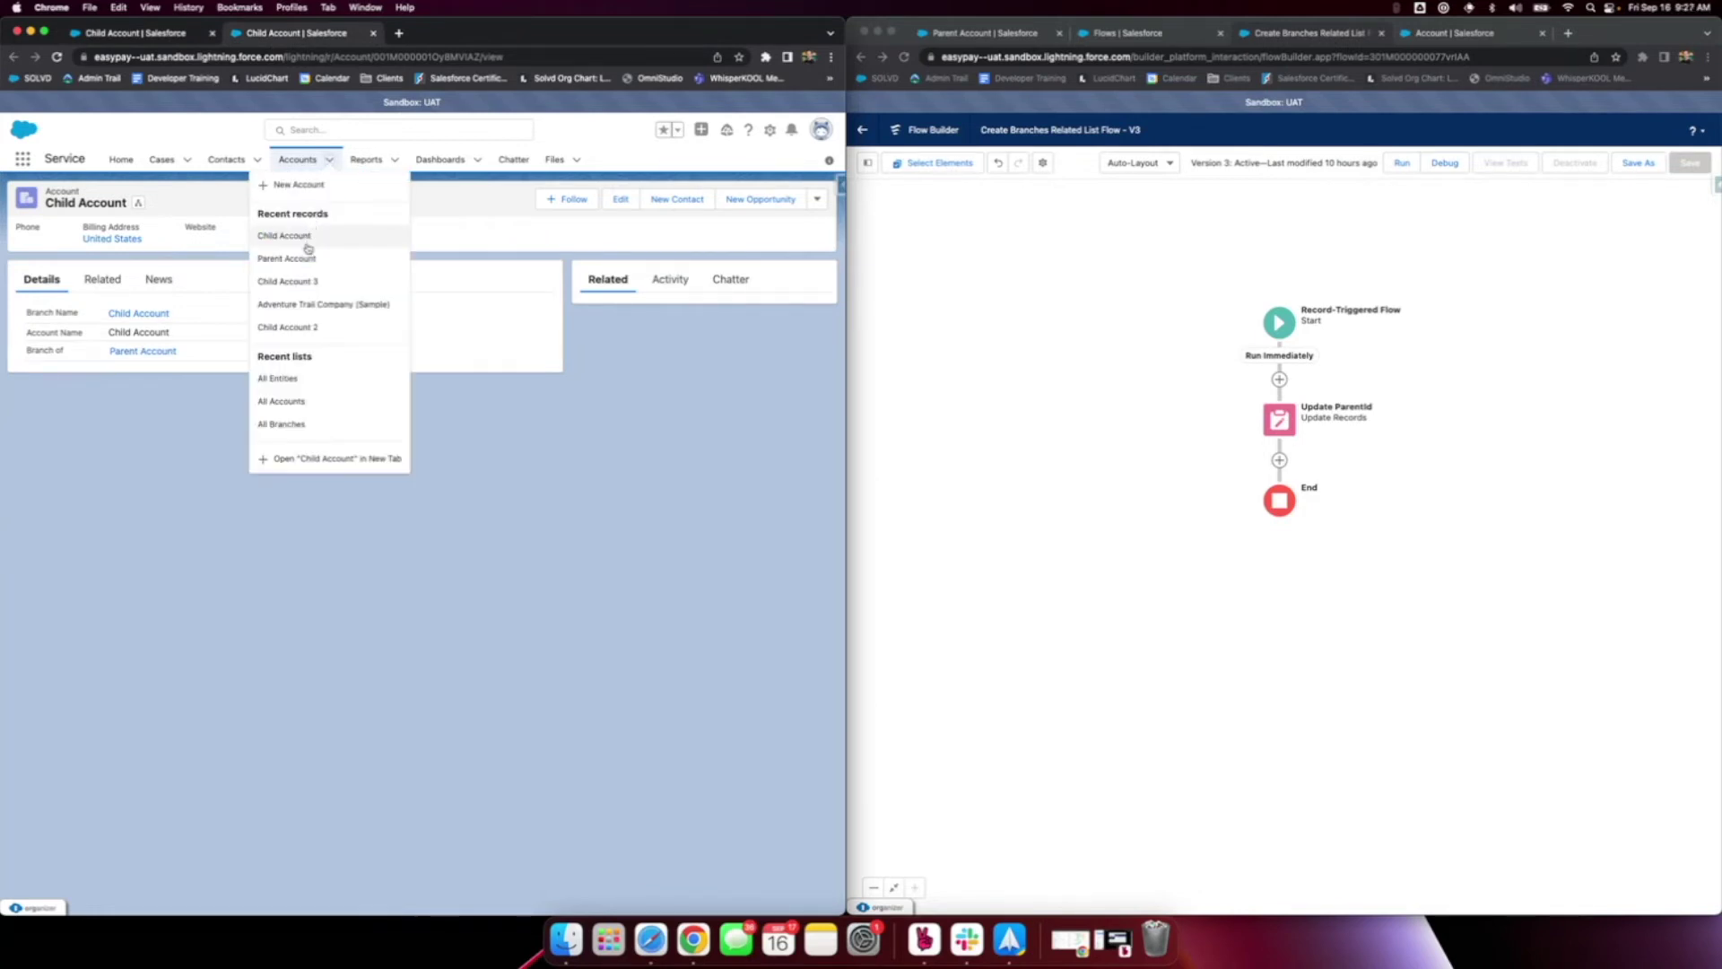
pyautogui.keyDown('super'); pyautogui.click(295, 264); pyautogui.keyUp('super')
pyautogui.click(438, 34)
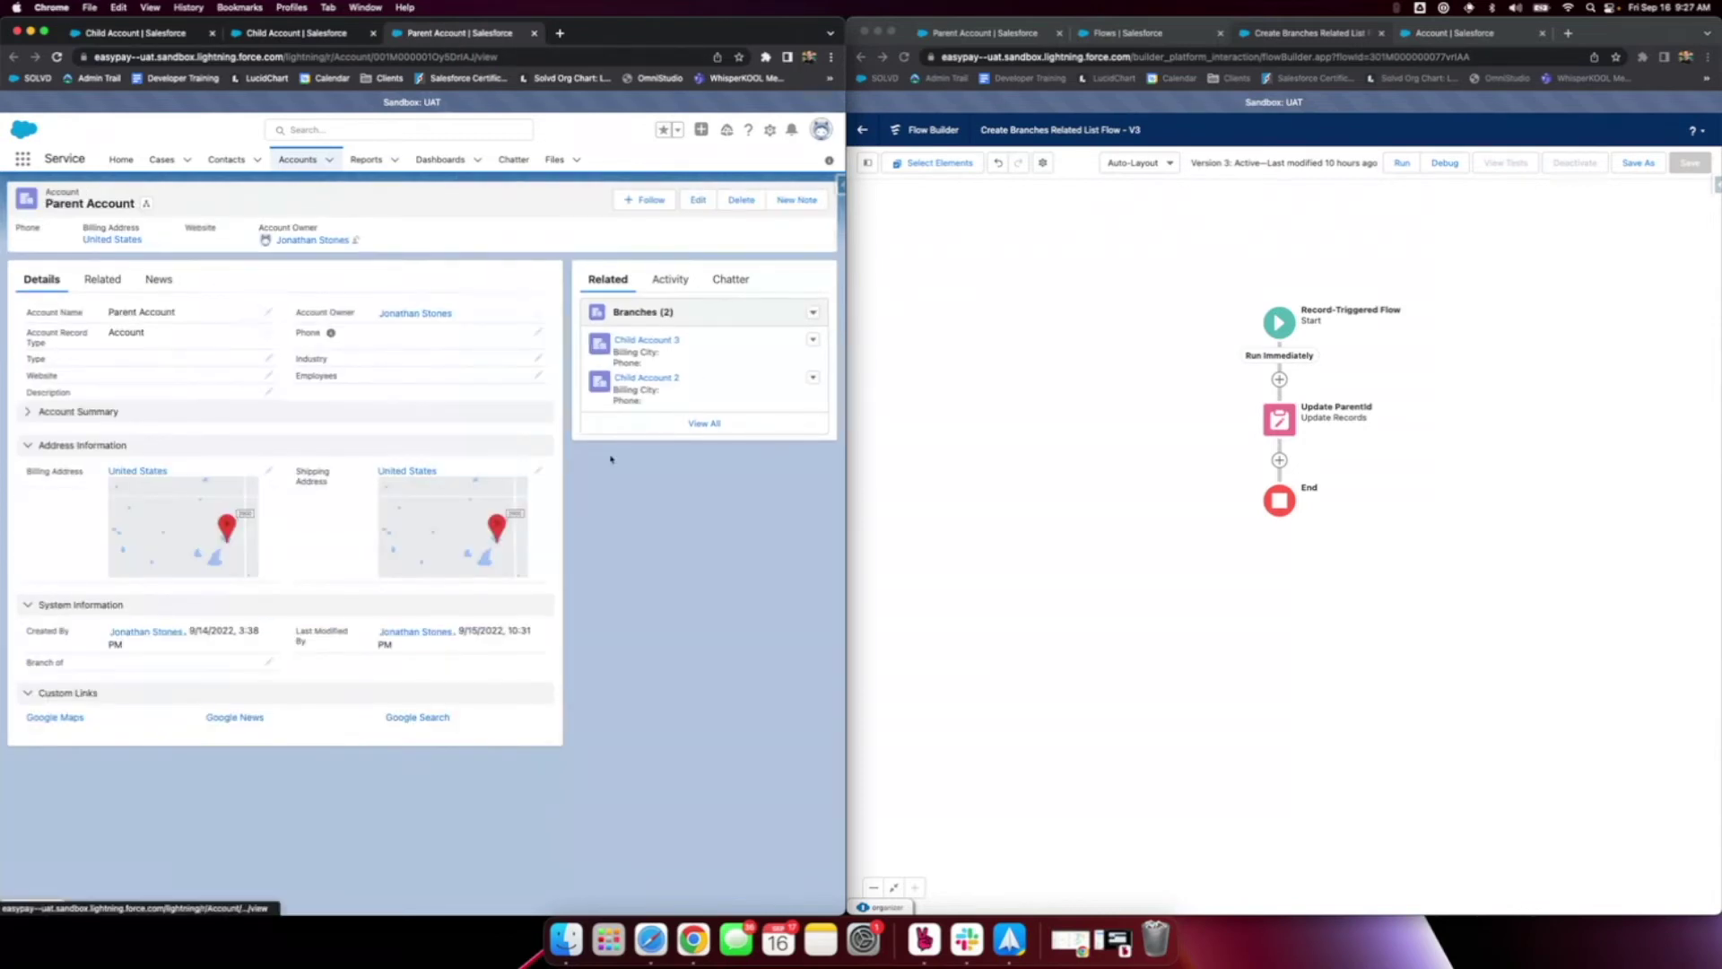
pyautogui.click(323, 43)
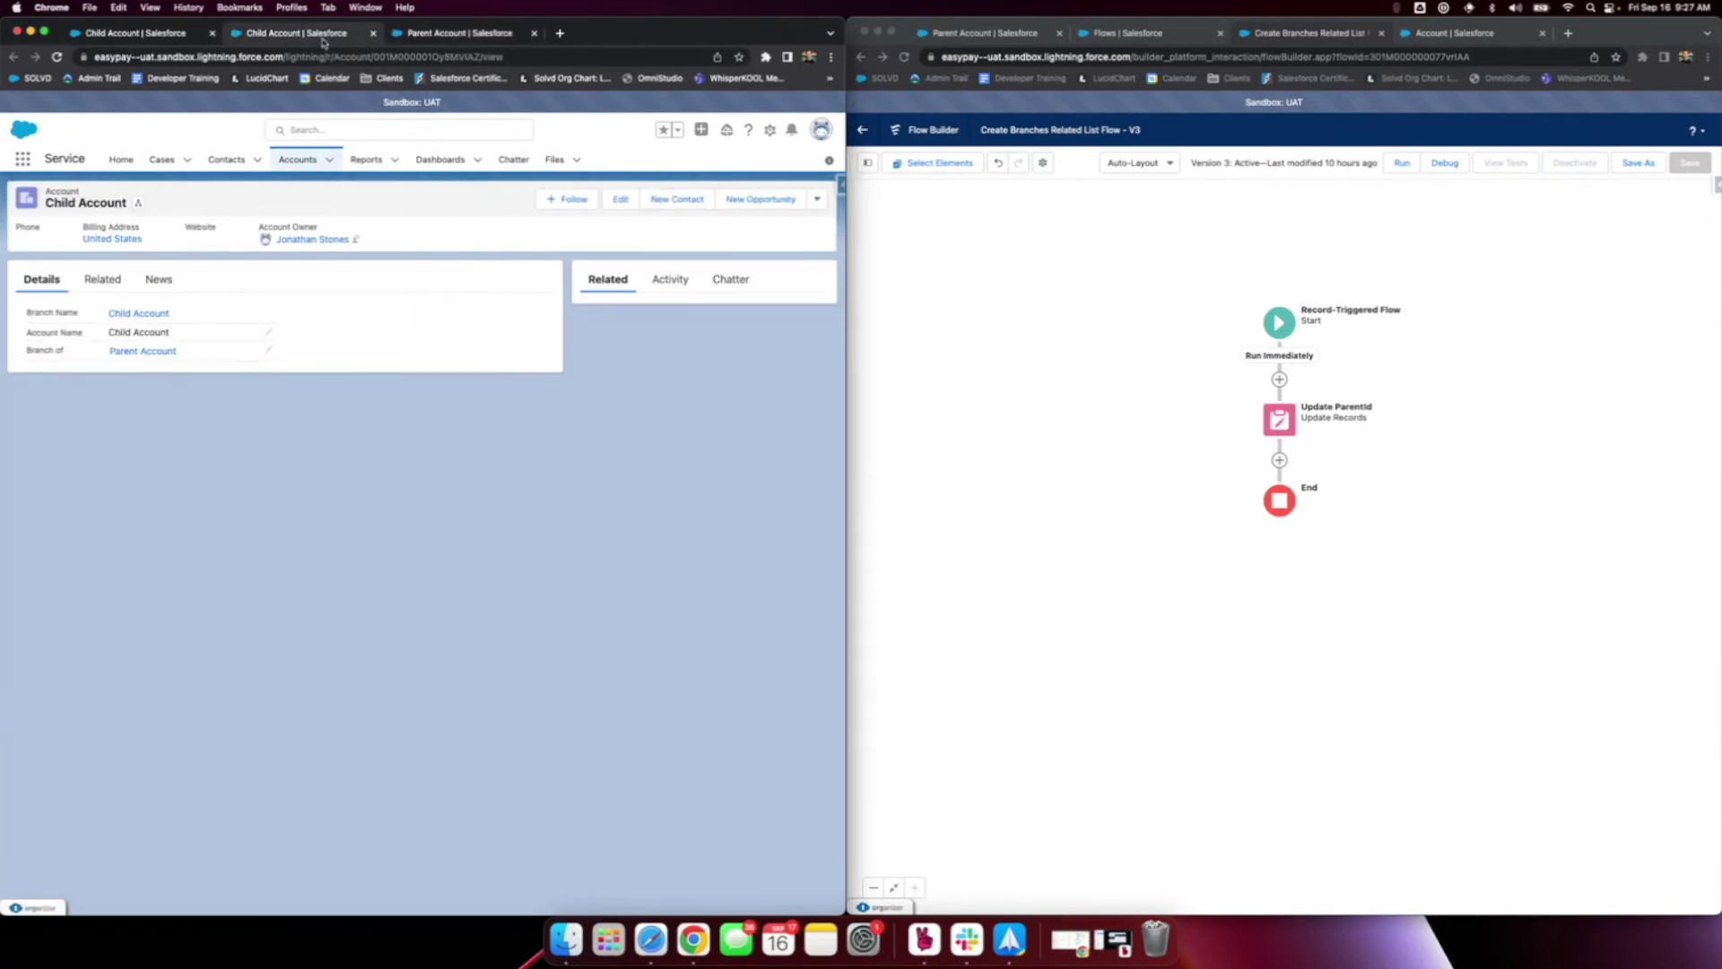
pyautogui.click(179, 33)
# Step: Set Child Account's Branch of to Parent Account, save, and refresh Parent Account in both windows
pyautogui.click(271, 351)
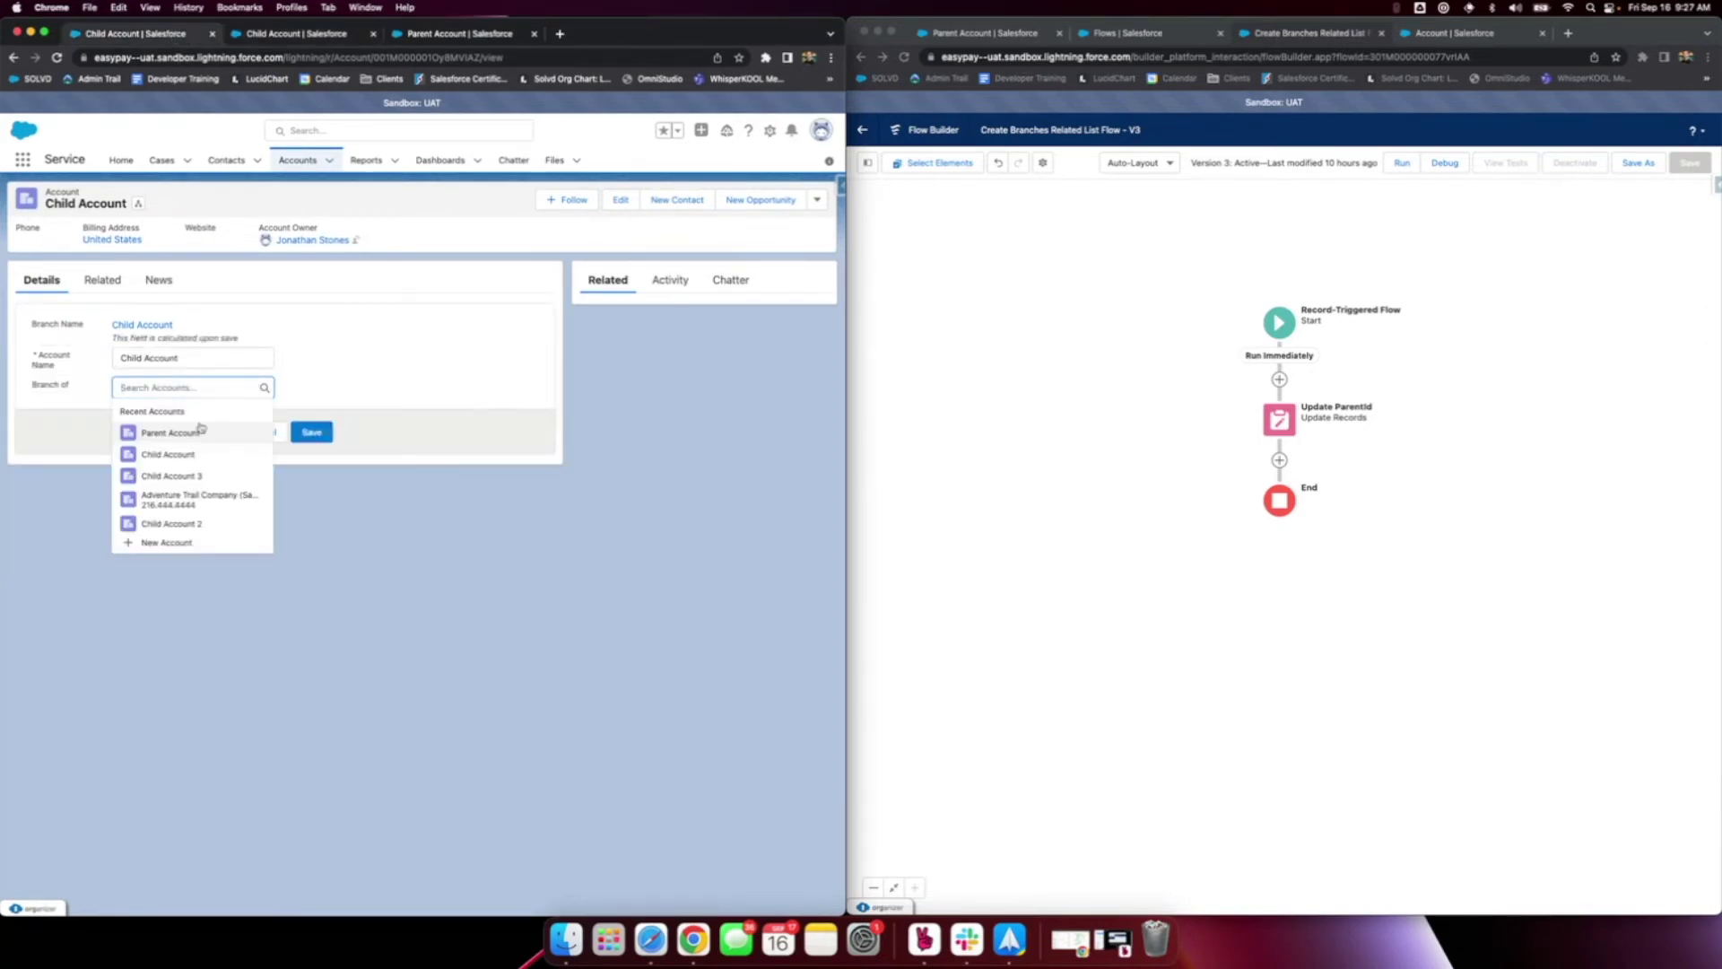
pyautogui.click(199, 430)
pyautogui.click(312, 446)
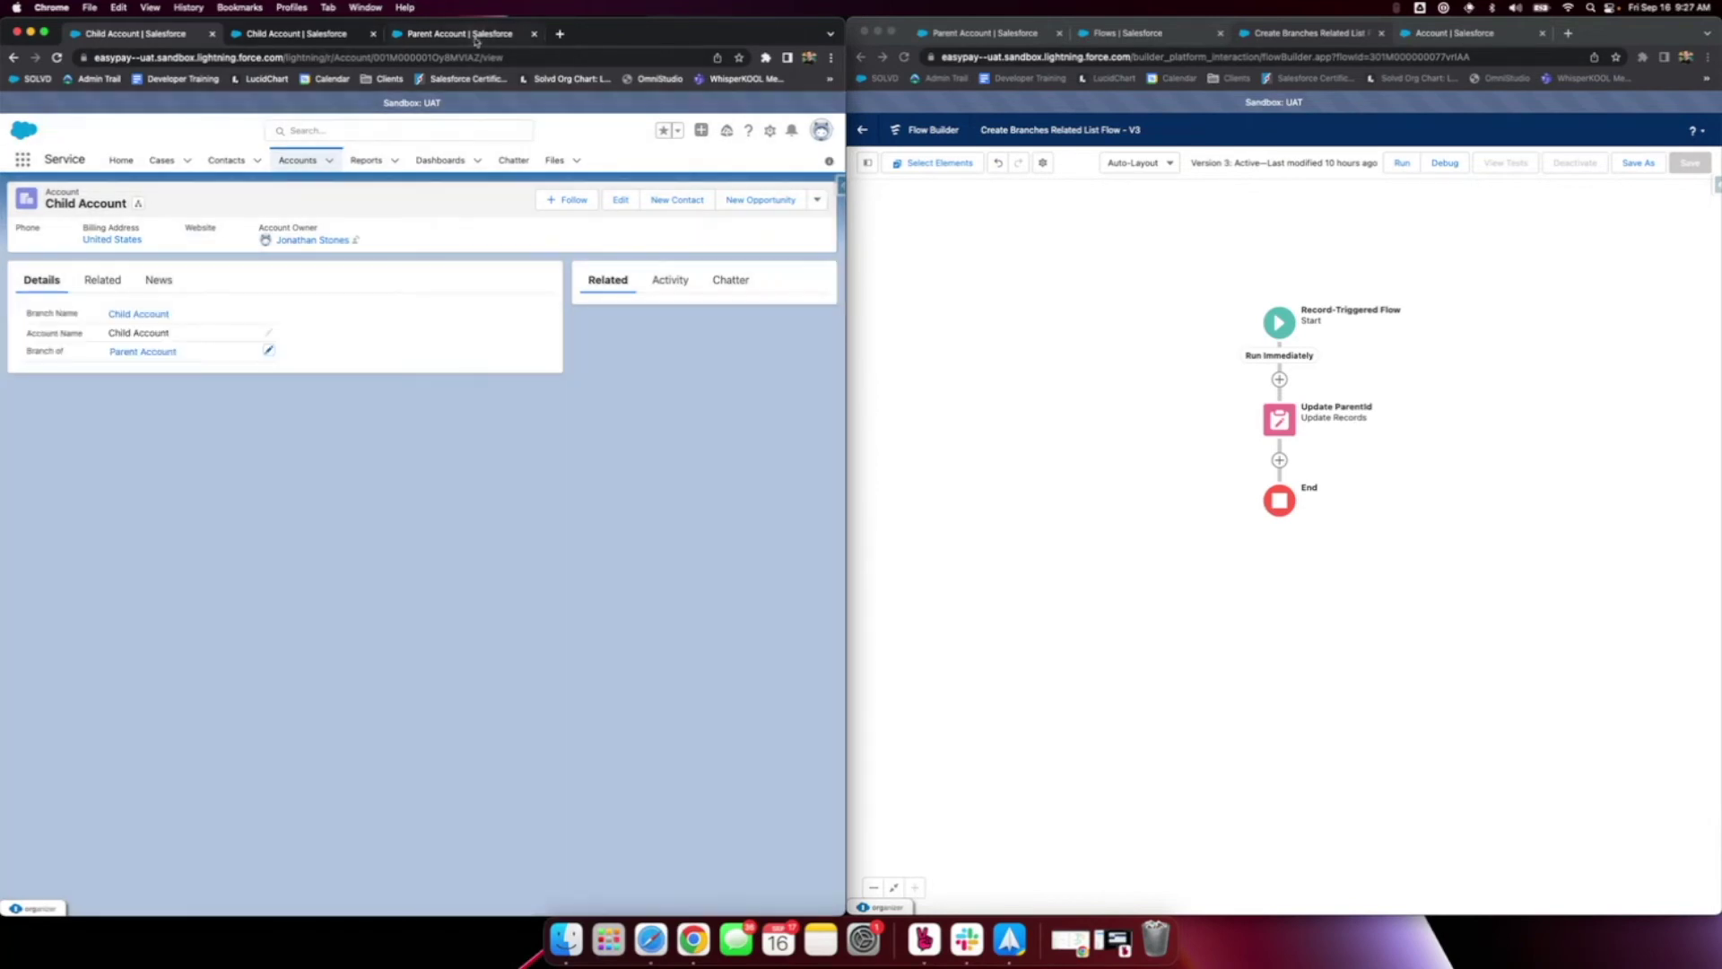
pyautogui.click(474, 35)
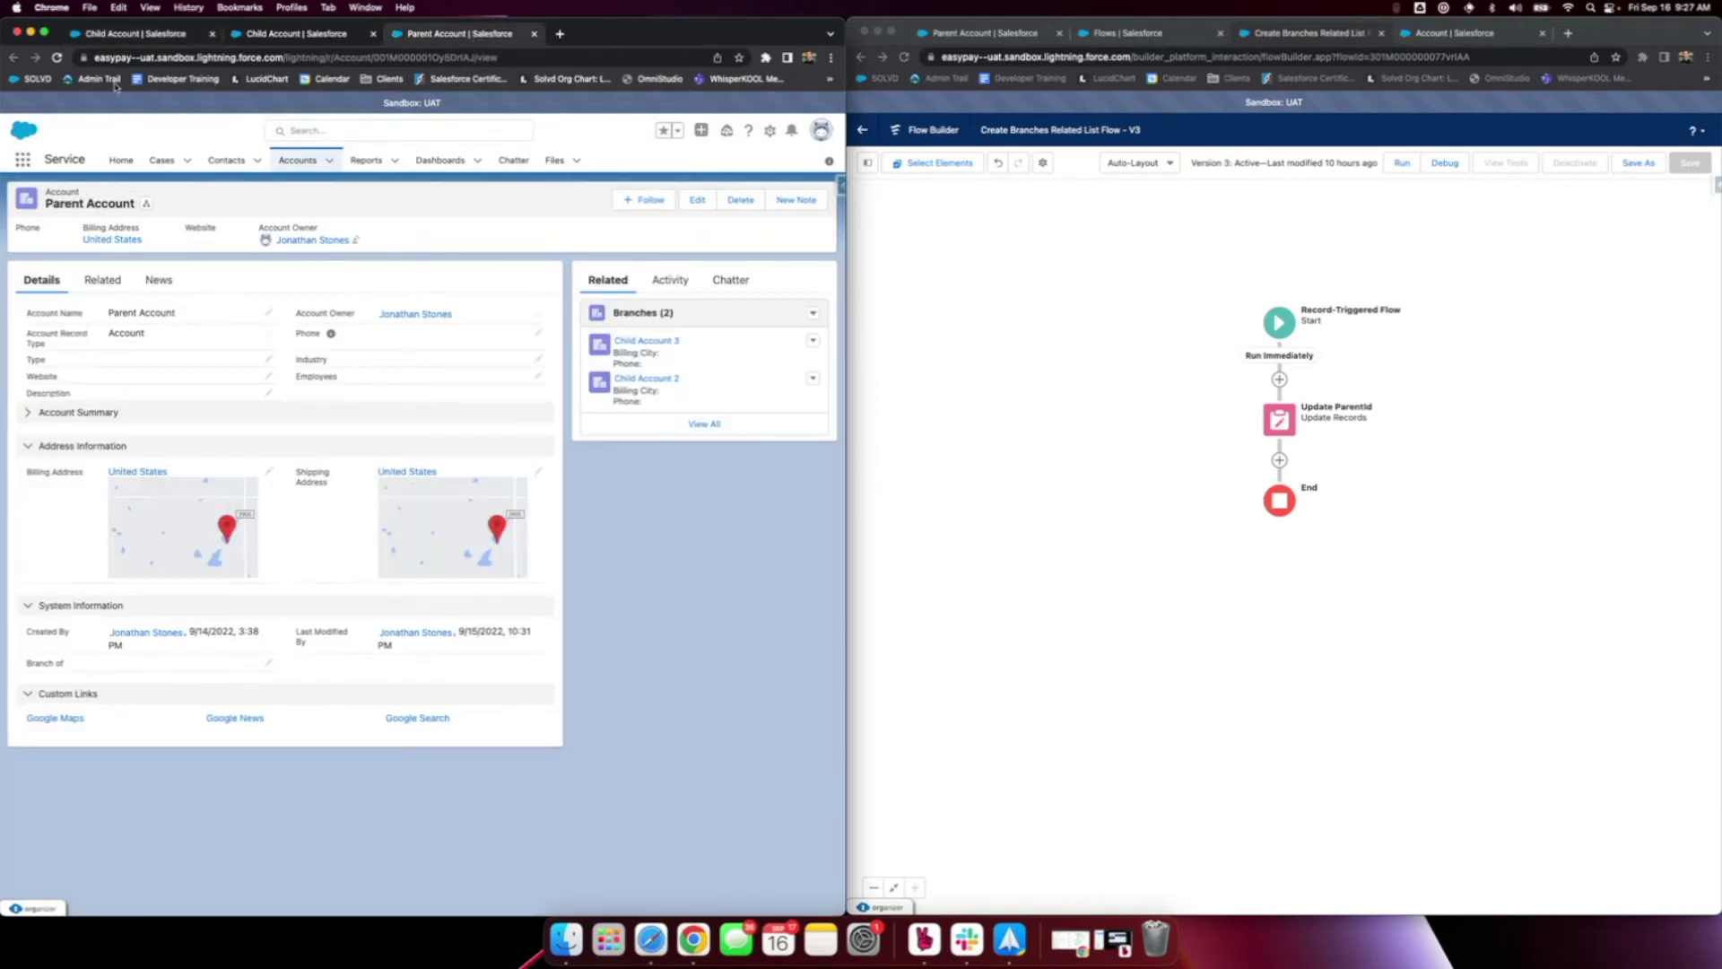
pyautogui.click(56, 58)
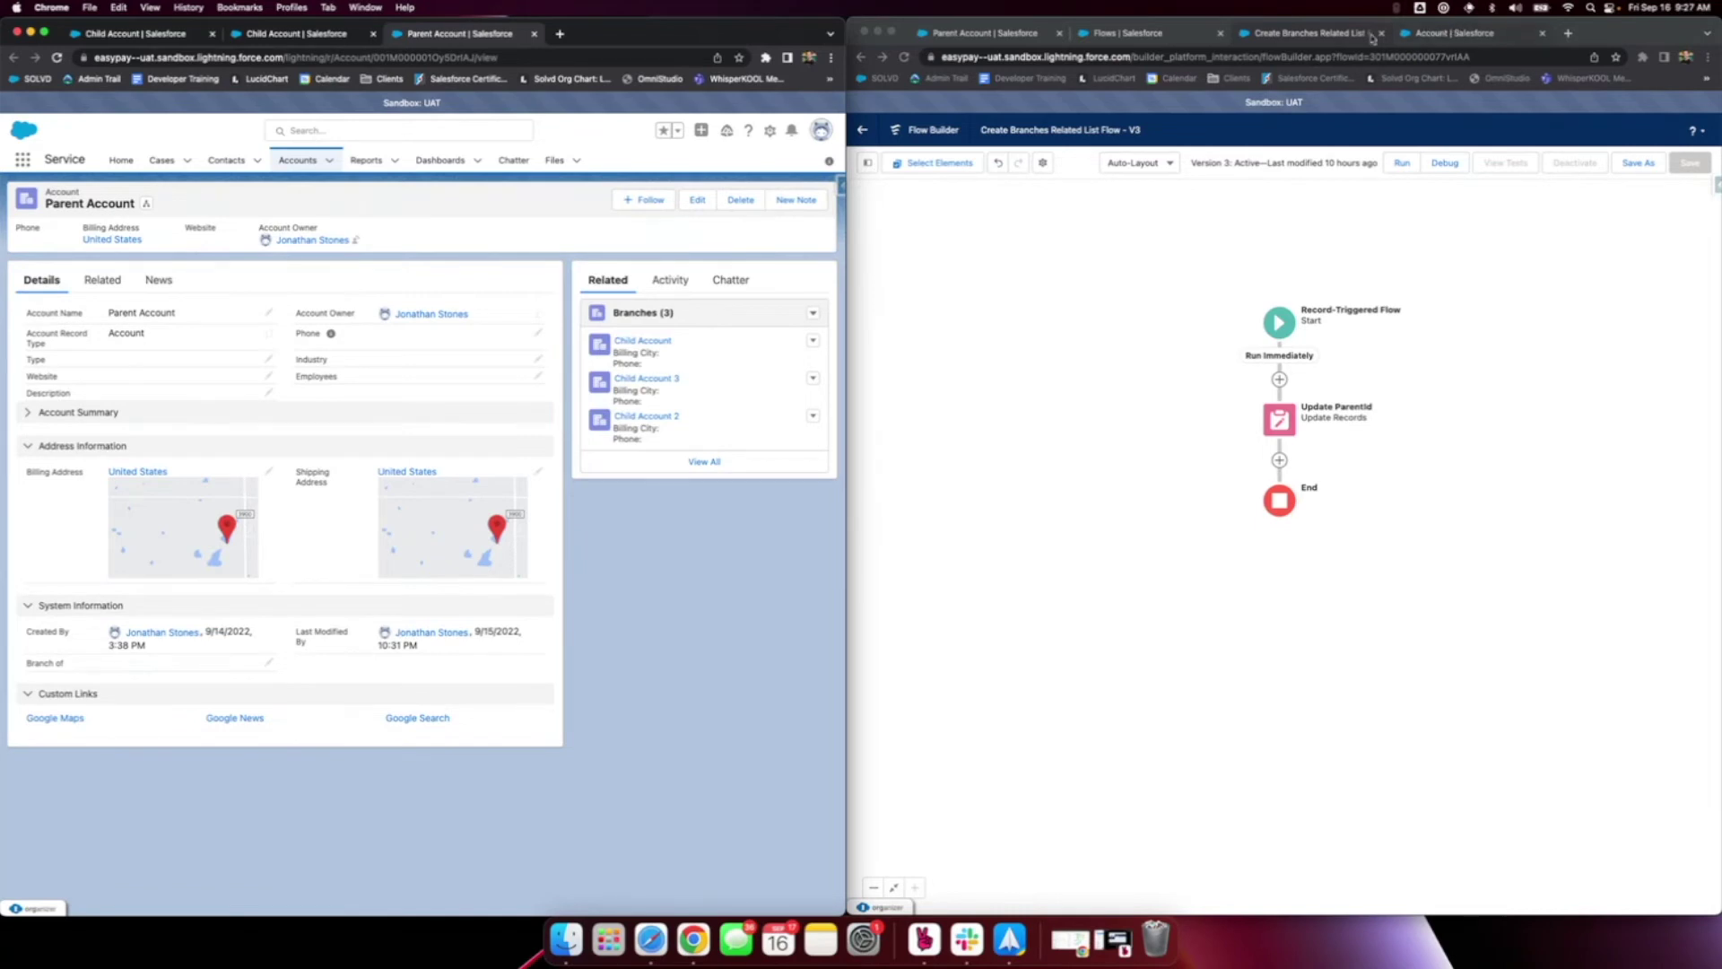
pyautogui.click(1038, 41)
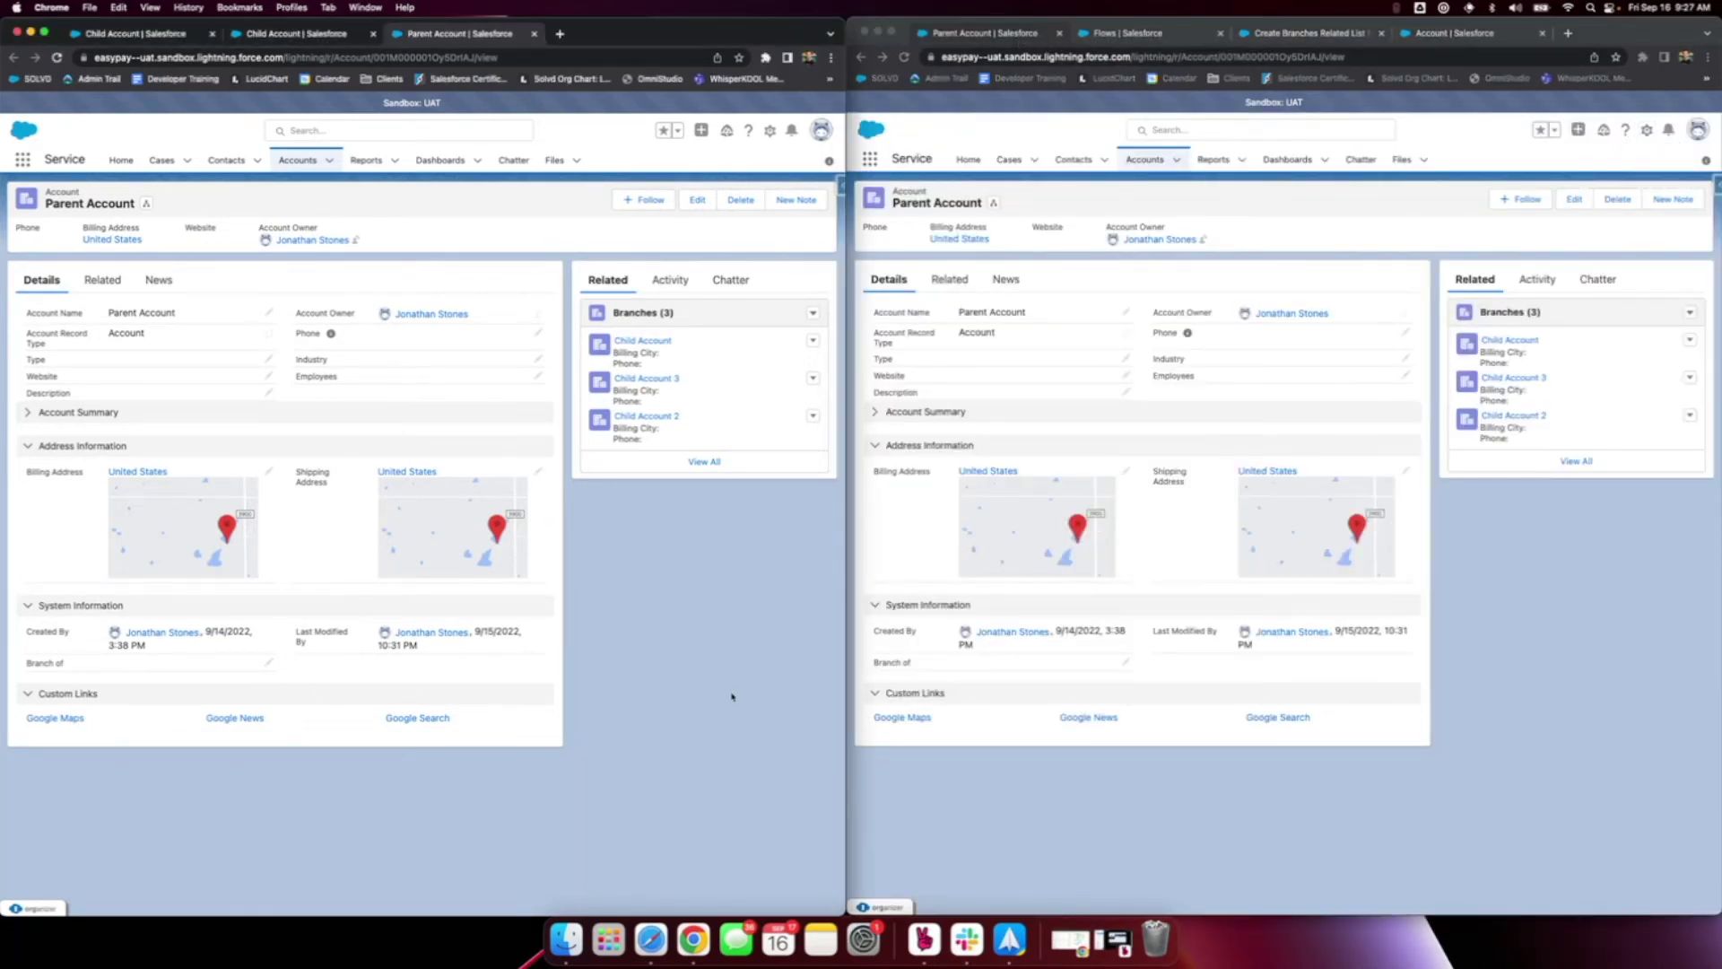
pyautogui.click(769, 130)
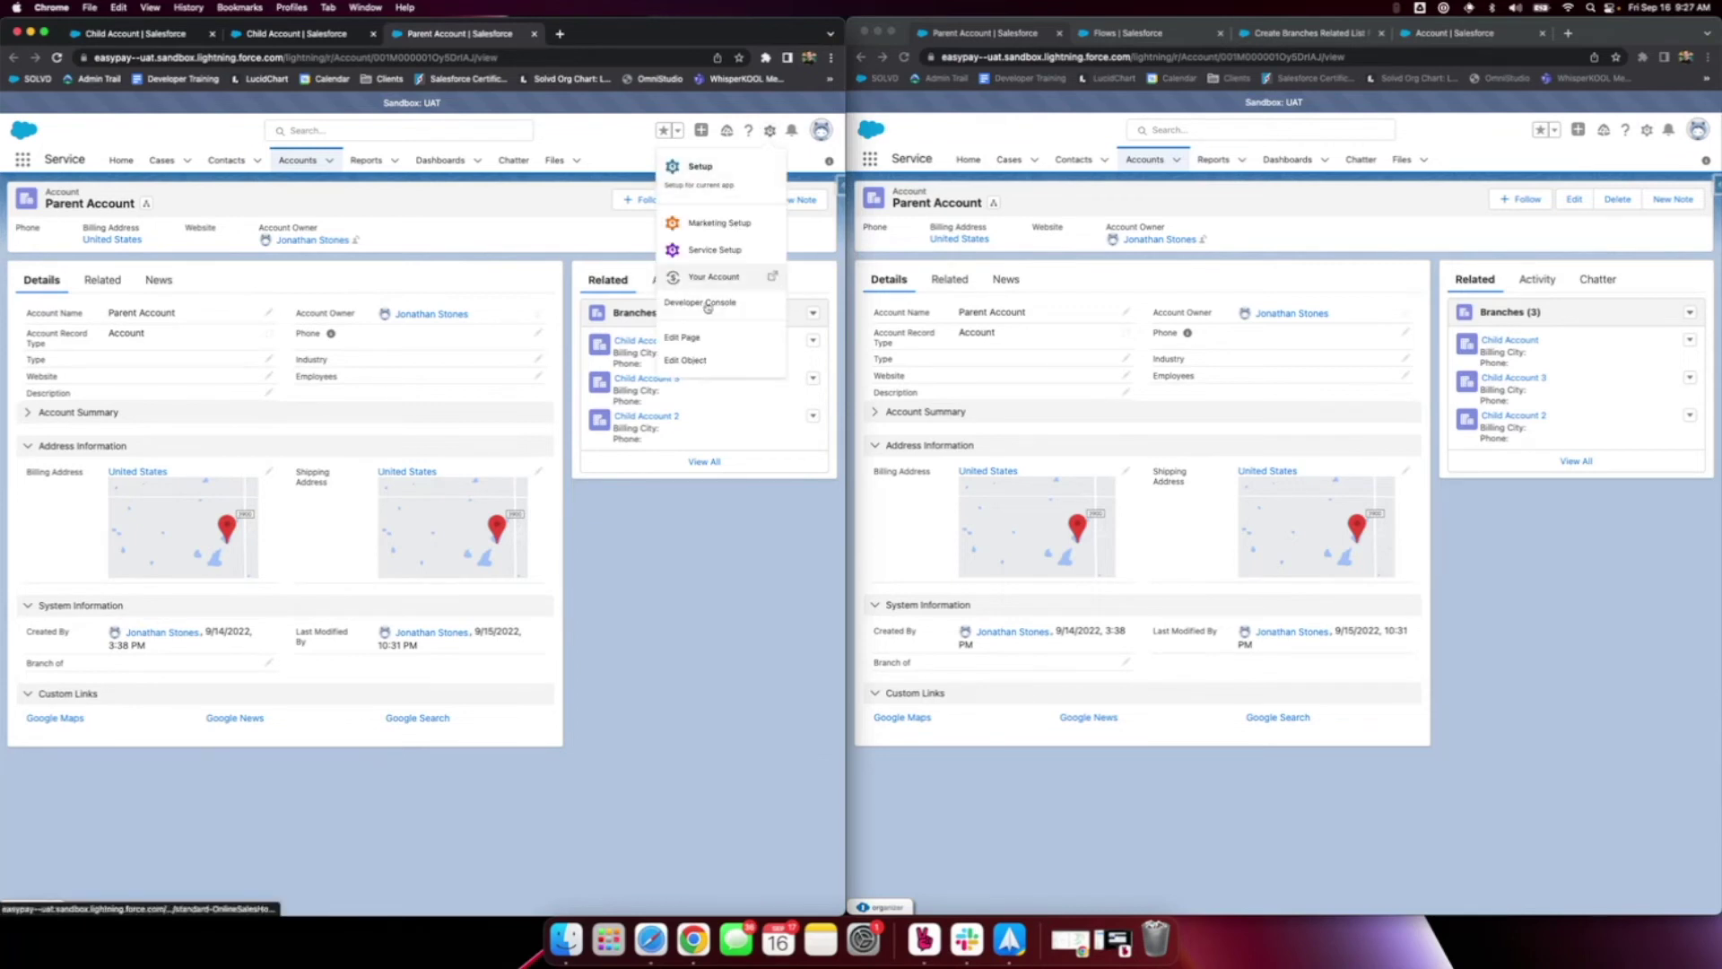
pyautogui.click(697, 344)
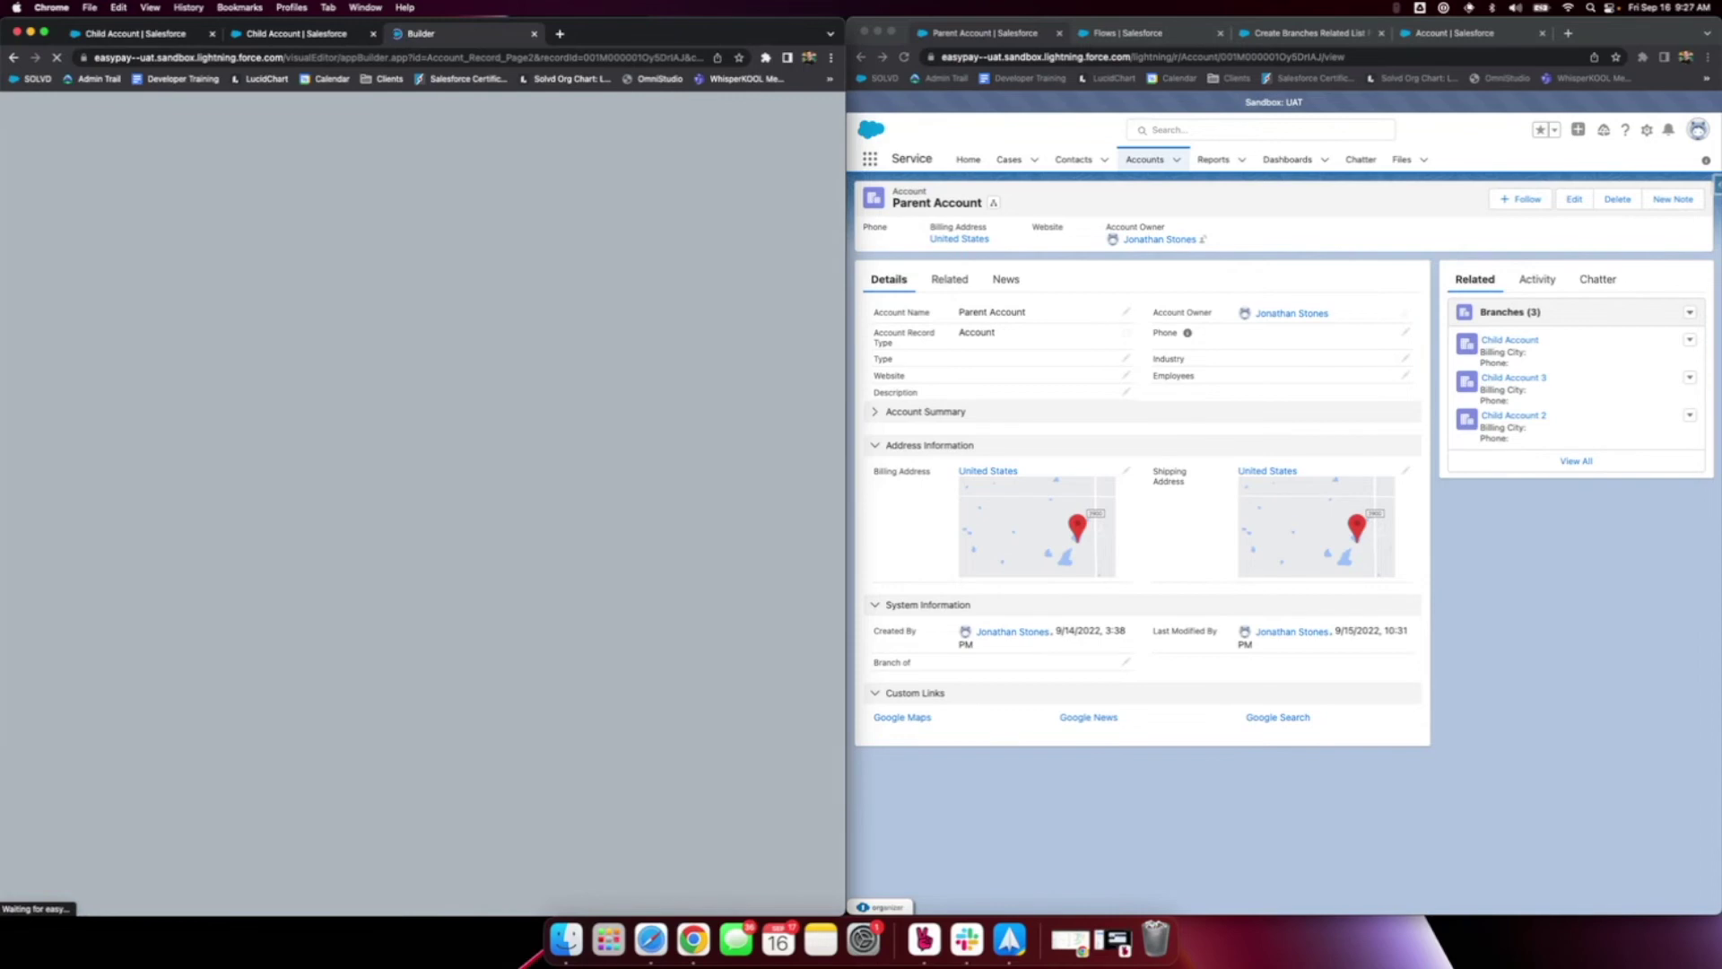
pyautogui.scroll(-10, 154, 576)
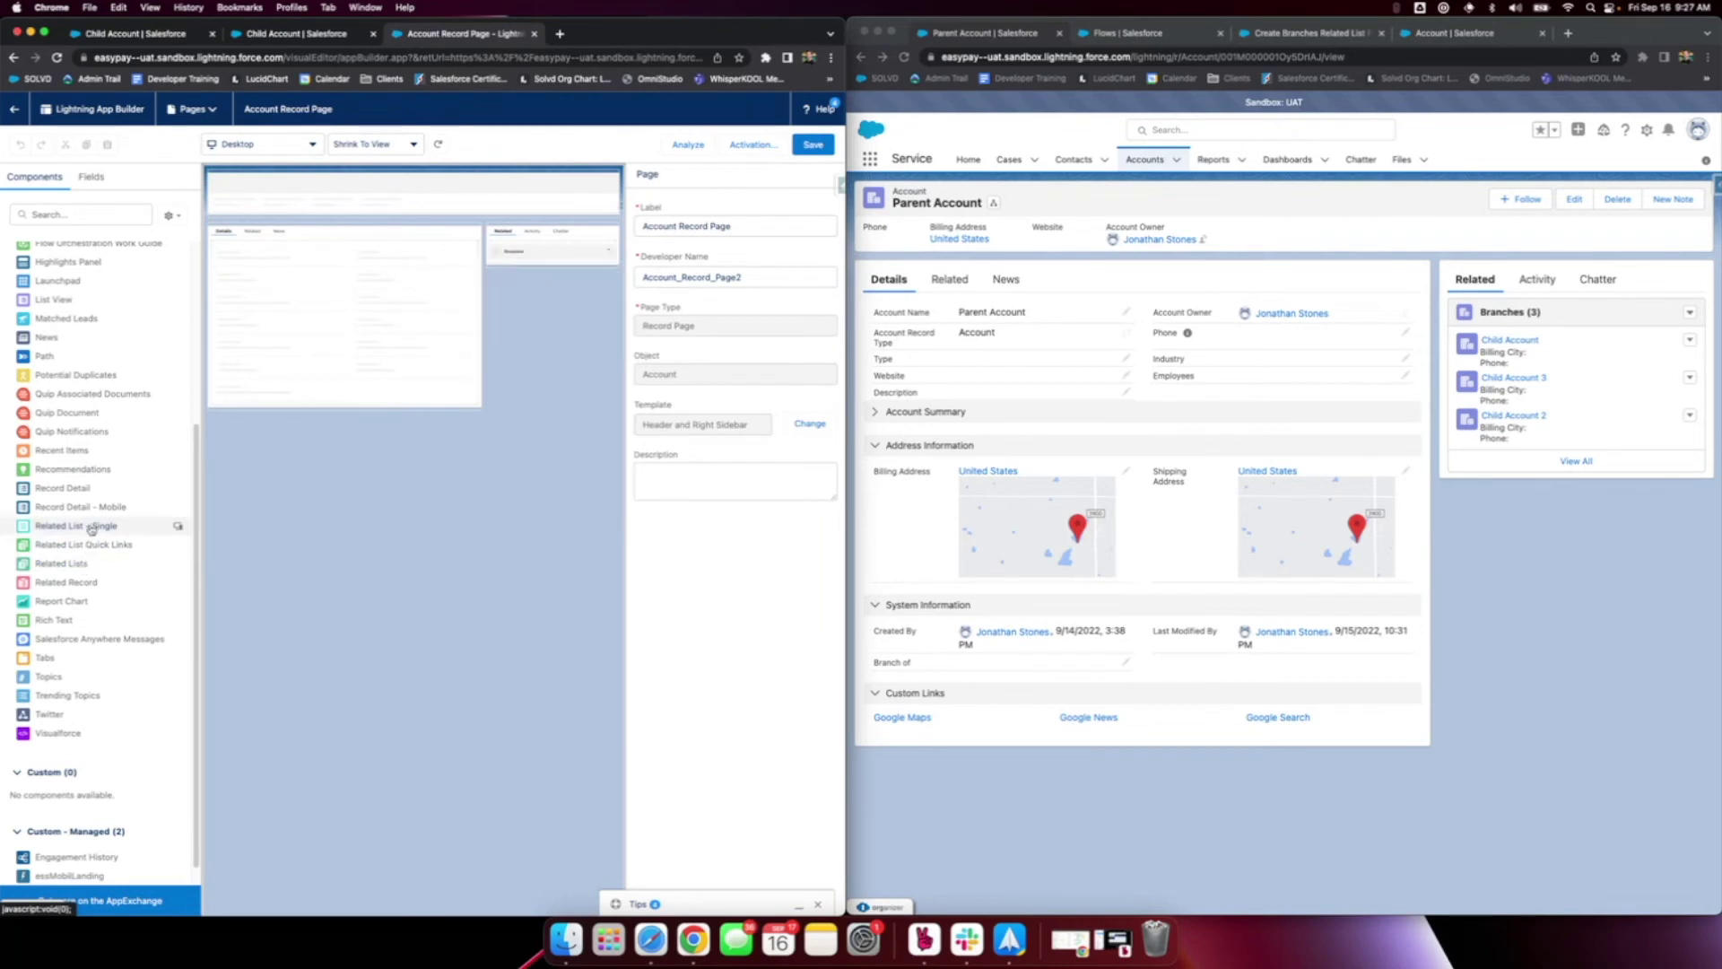
pyautogui.moveTo(91, 527); pyautogui.dragTo(539, 328)
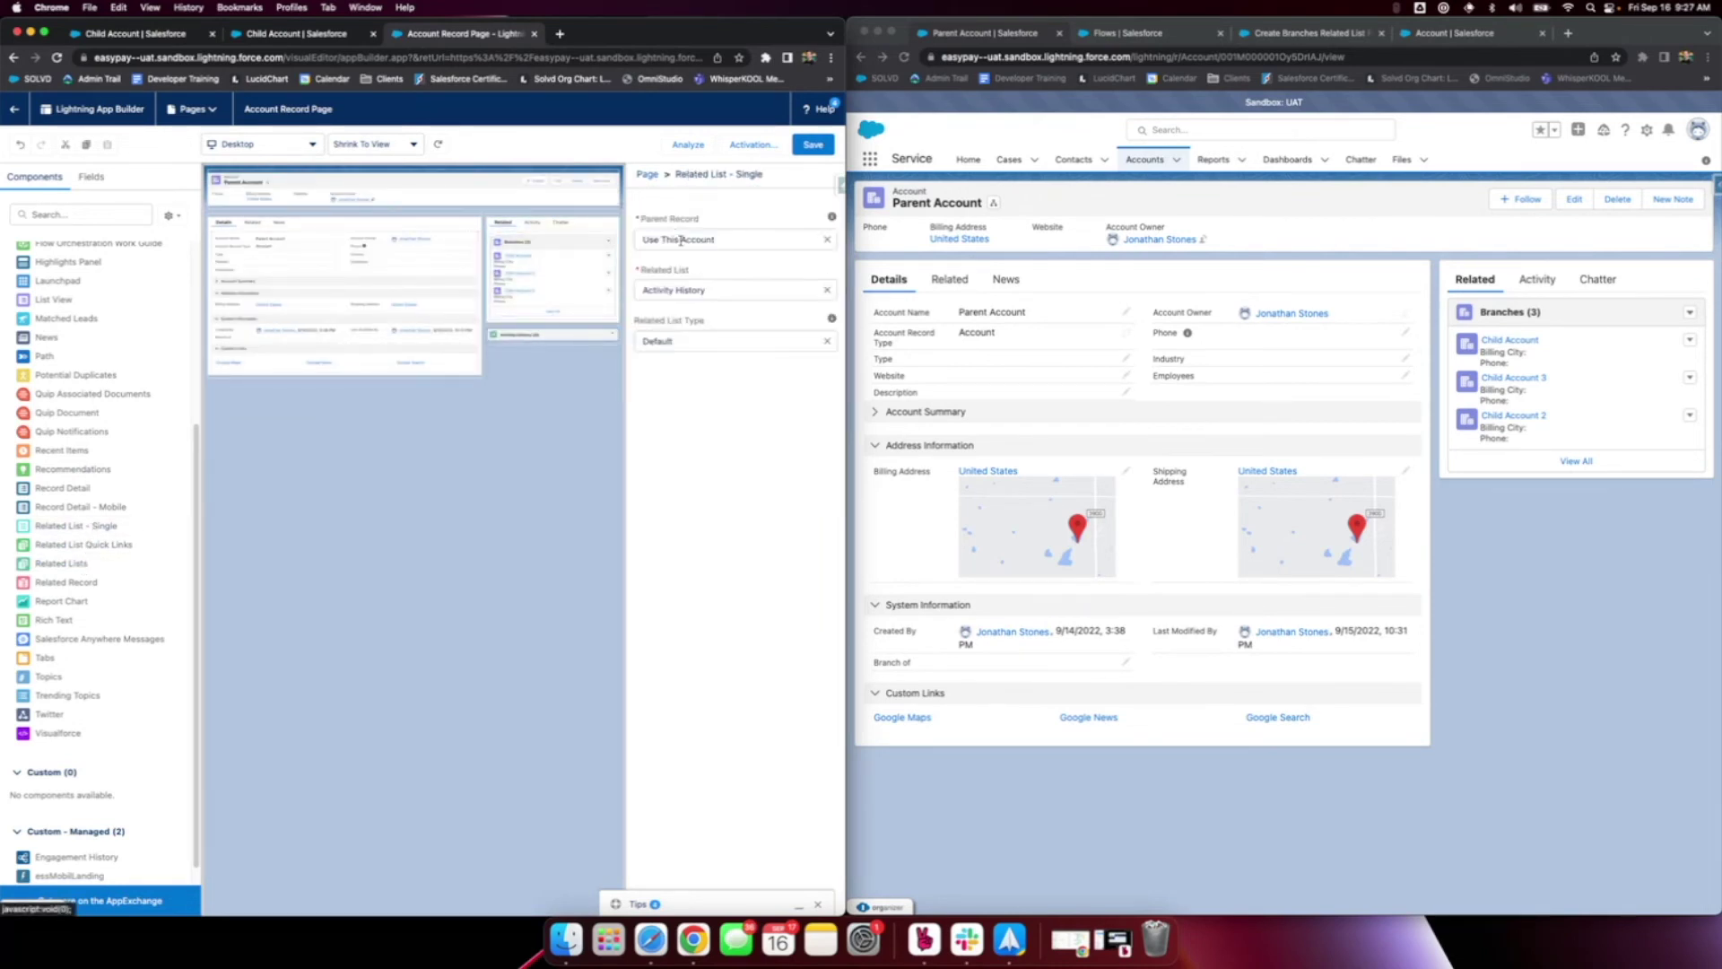
pyautogui.click(668, 284)
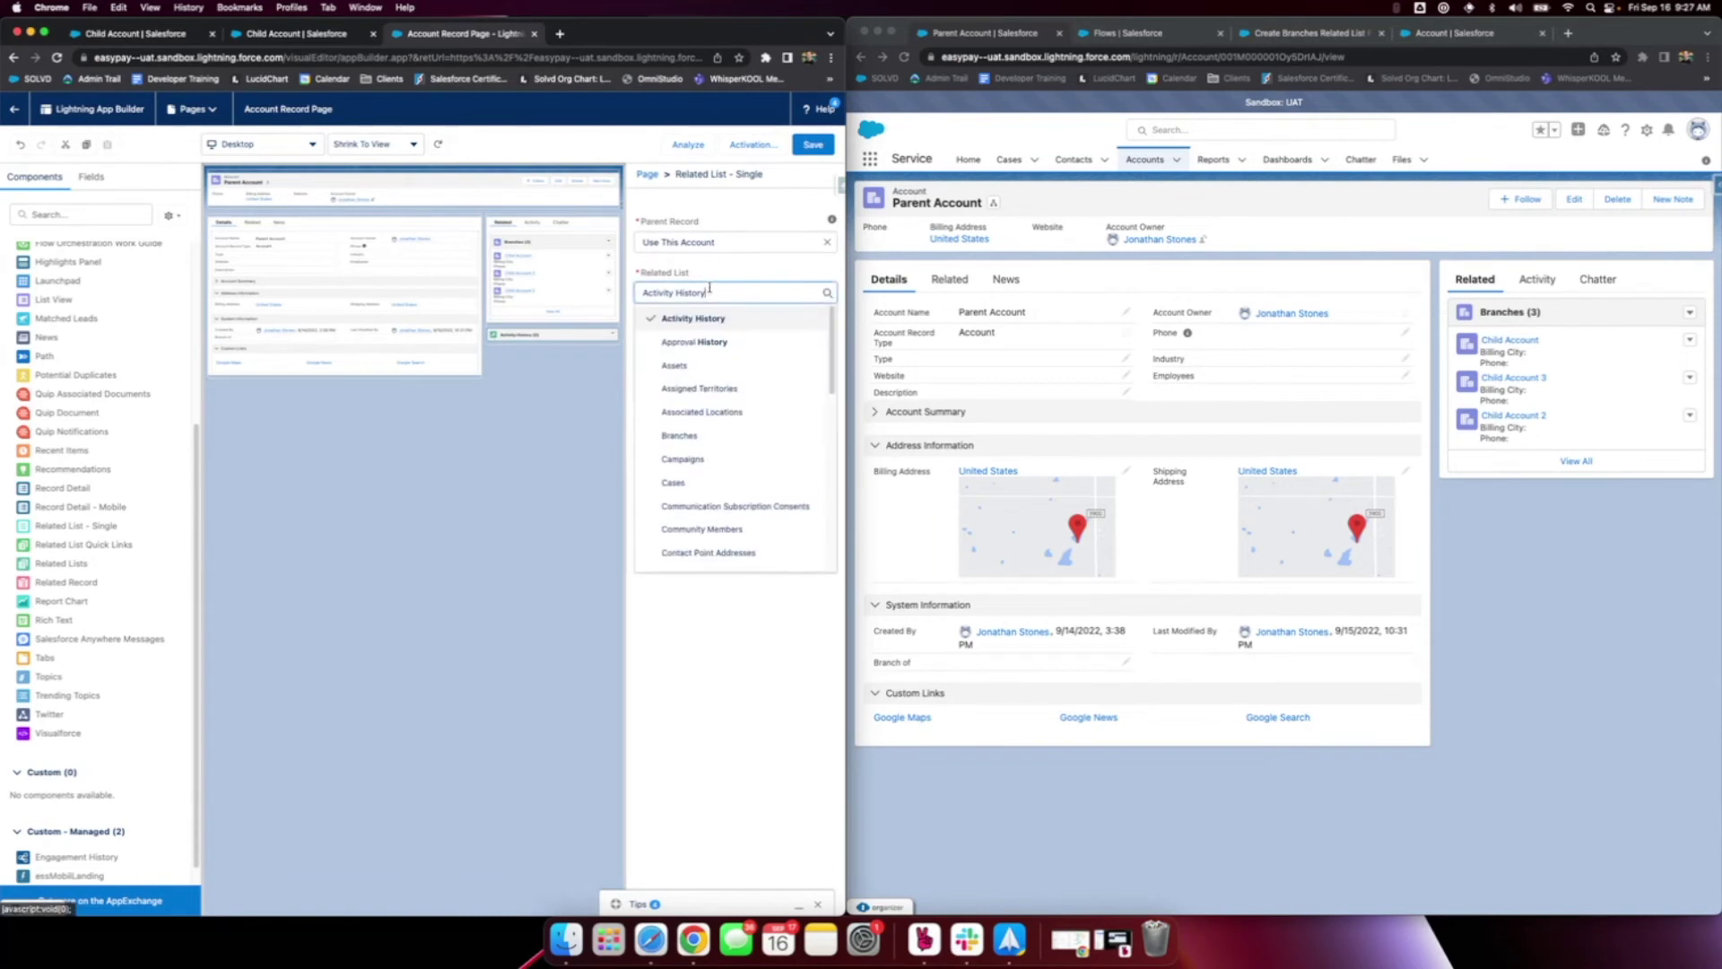
pyautogui.click(699, 437)
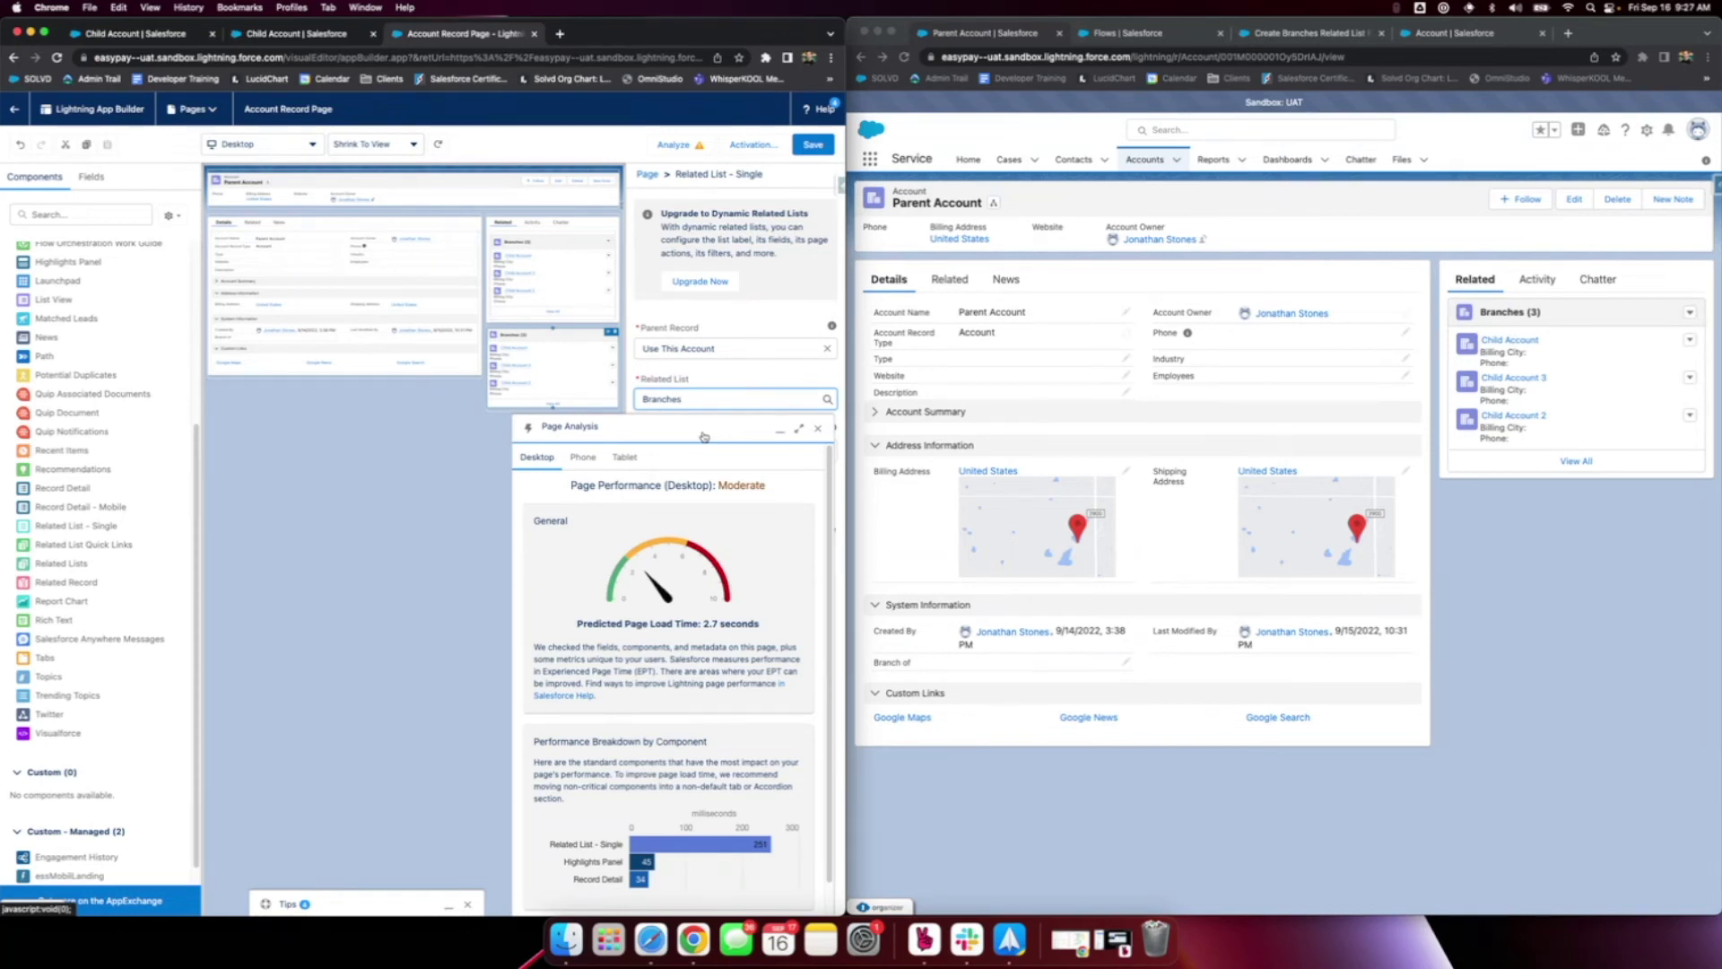
pyautogui.click(730, 303)
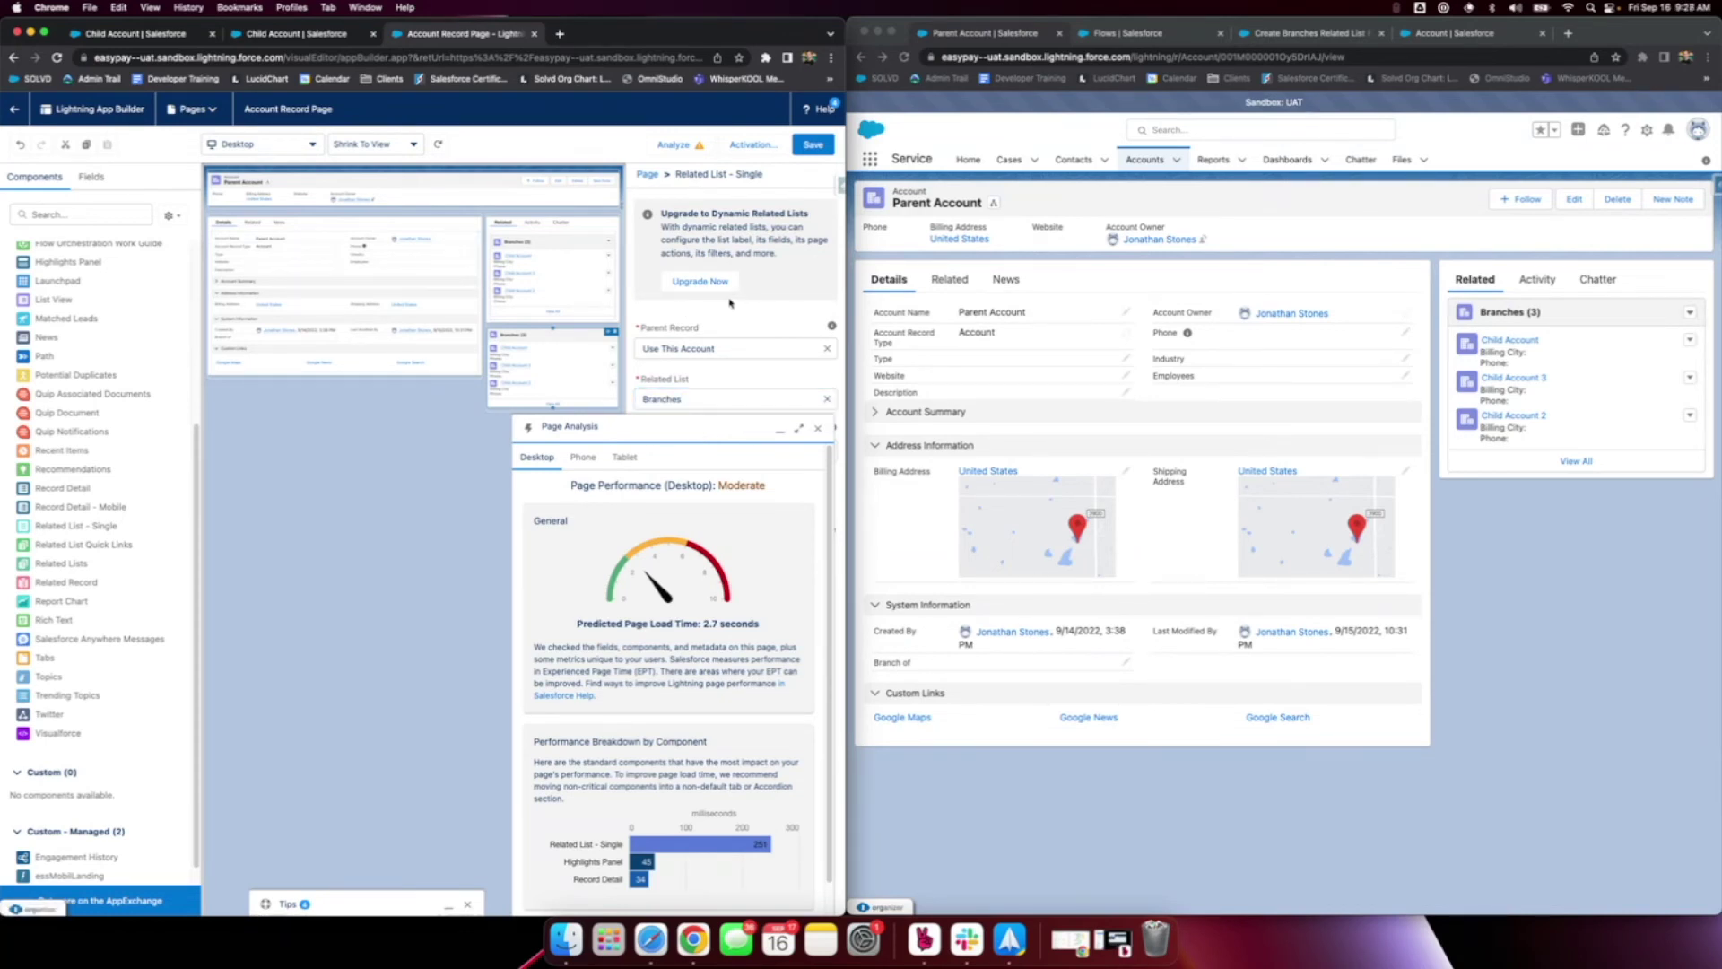
pyautogui.click(817, 428)
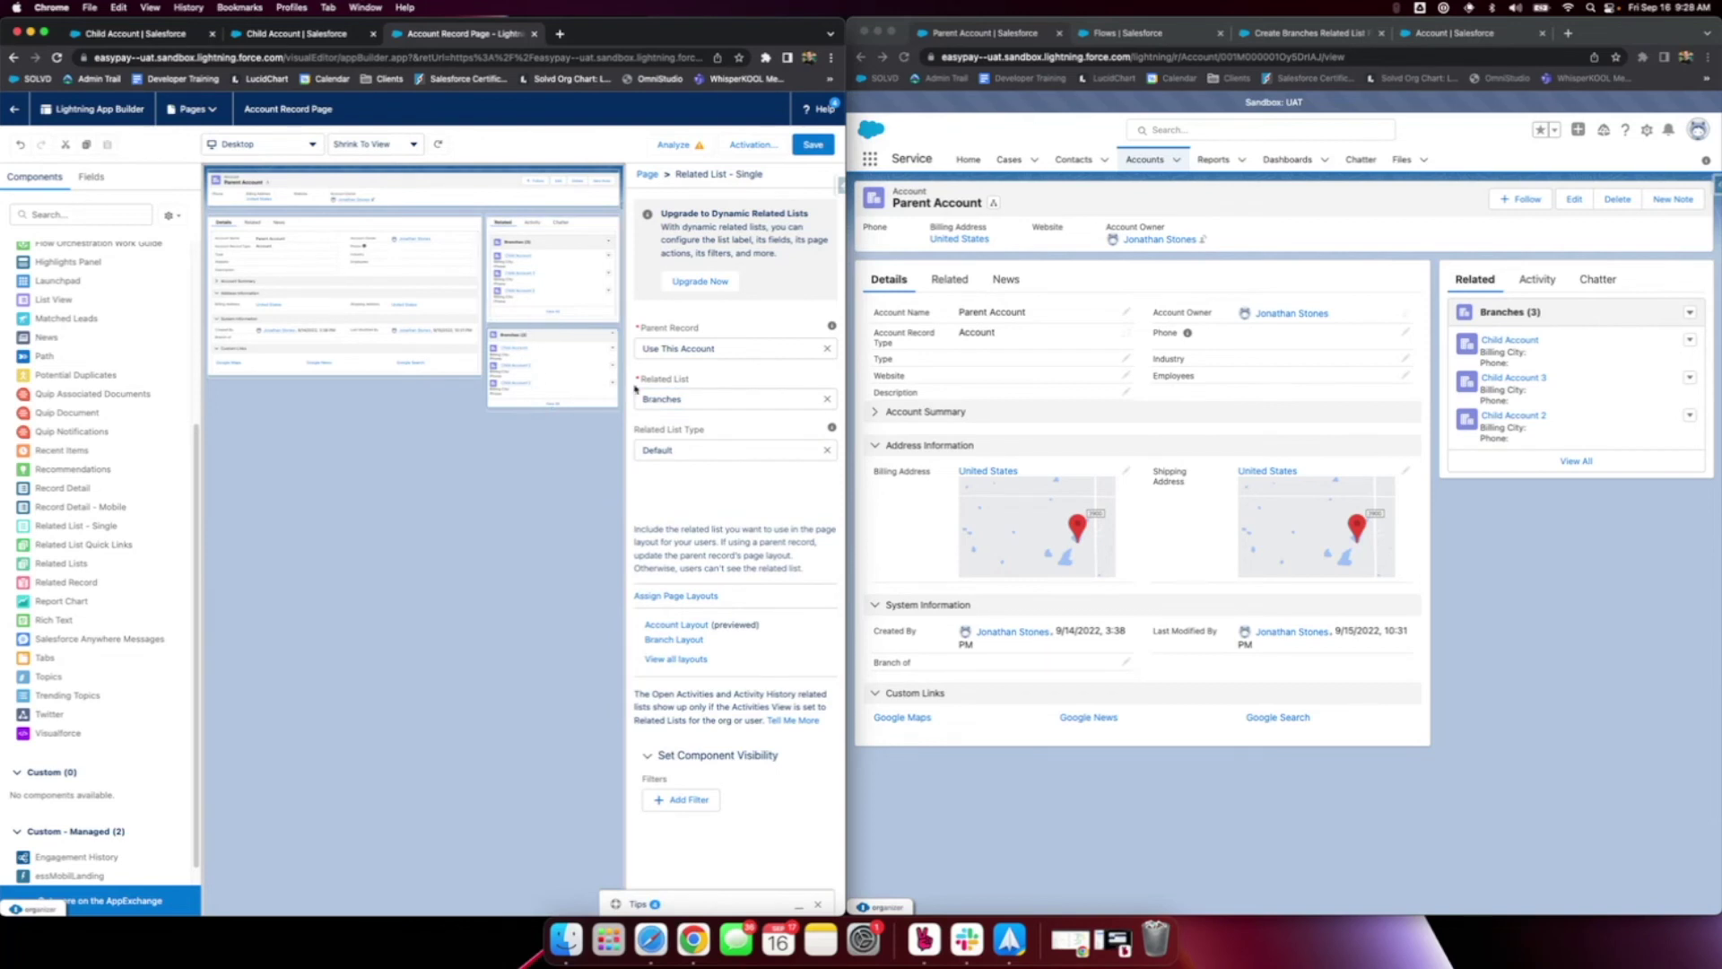
pyautogui.click(826, 398)
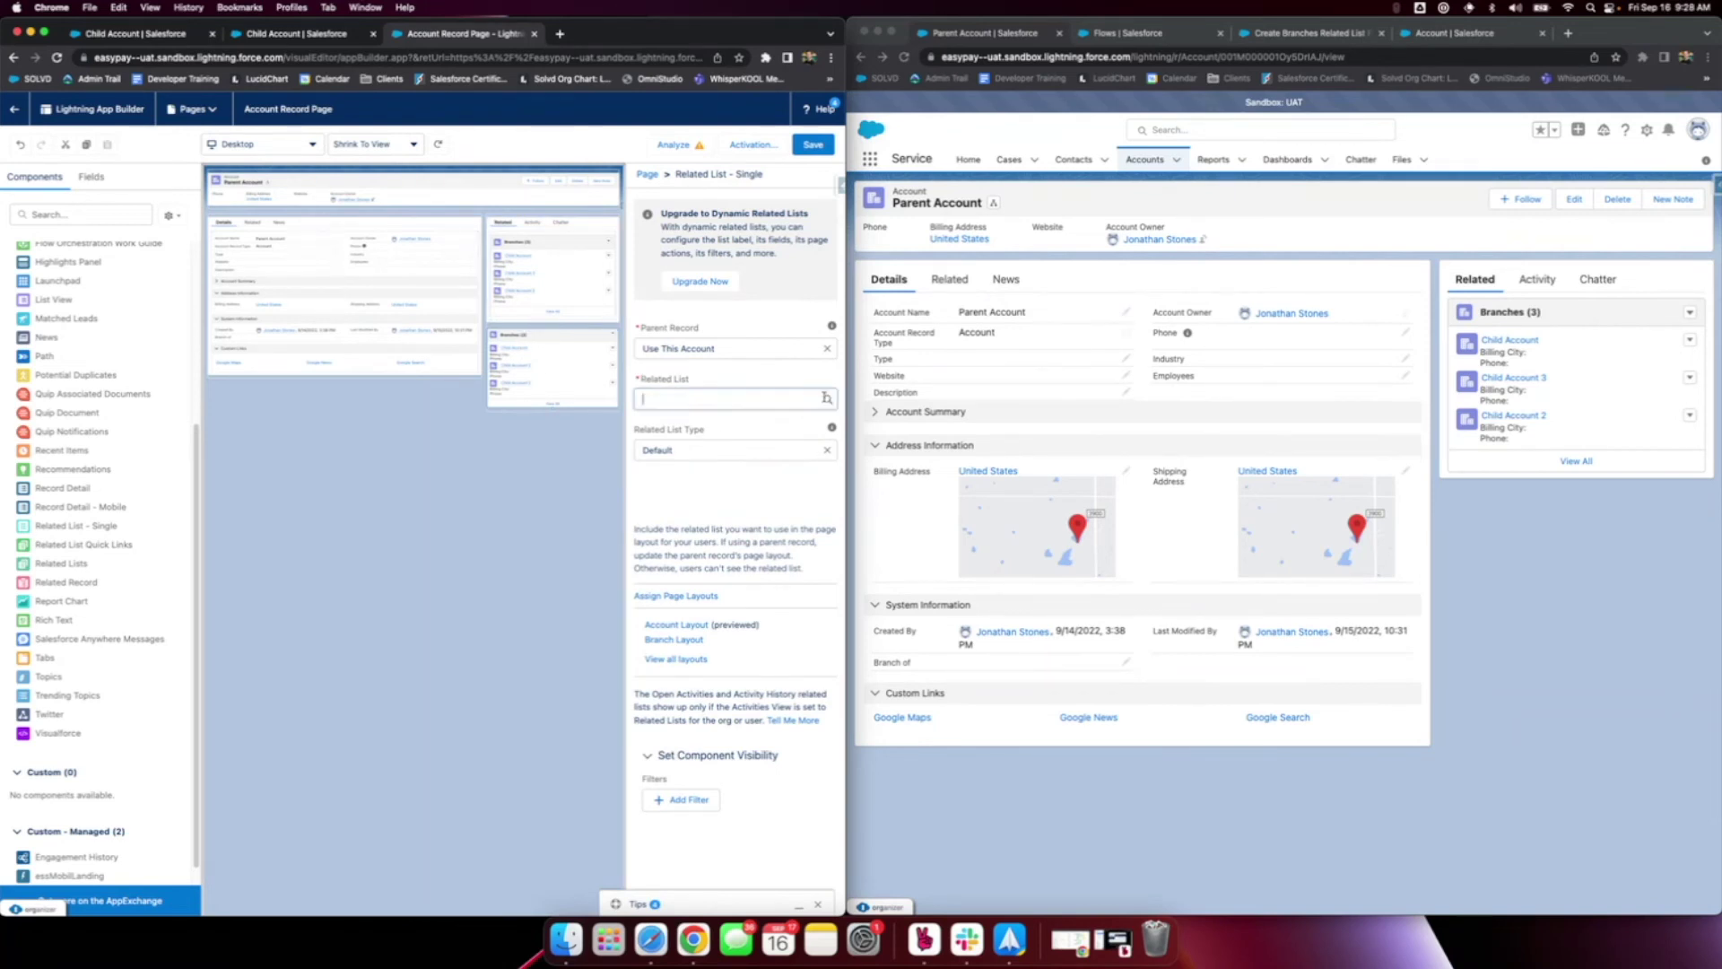
pyautogui.click(800, 387)
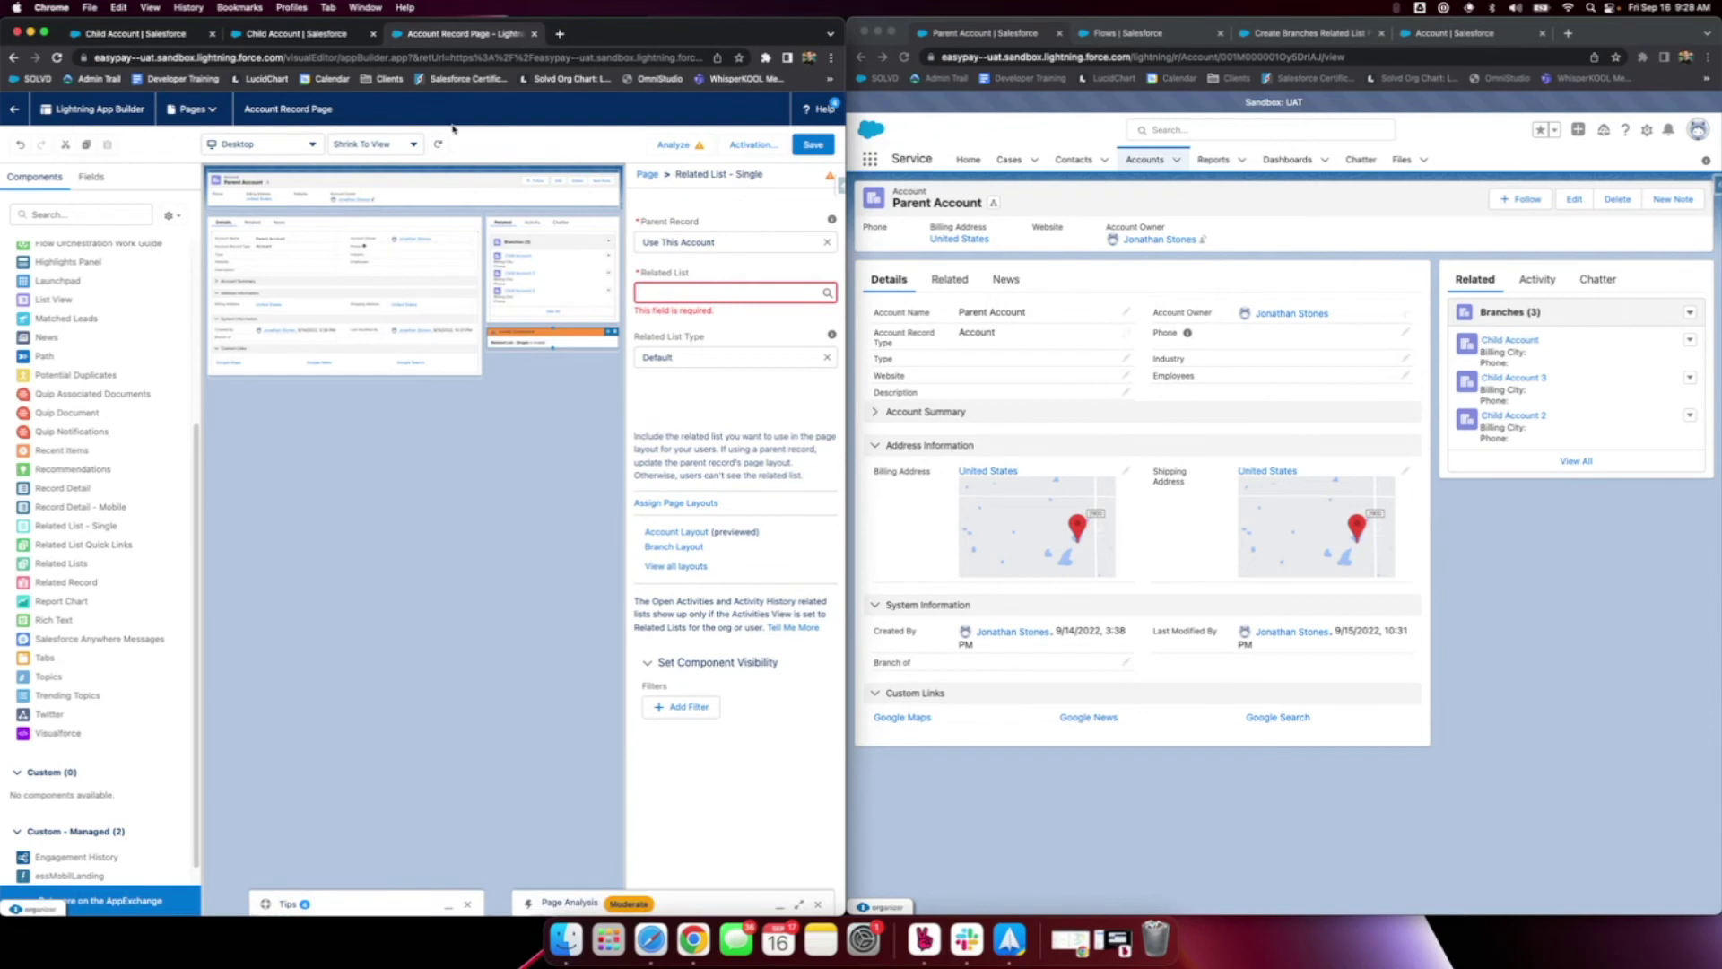
pyautogui.click(14, 108)
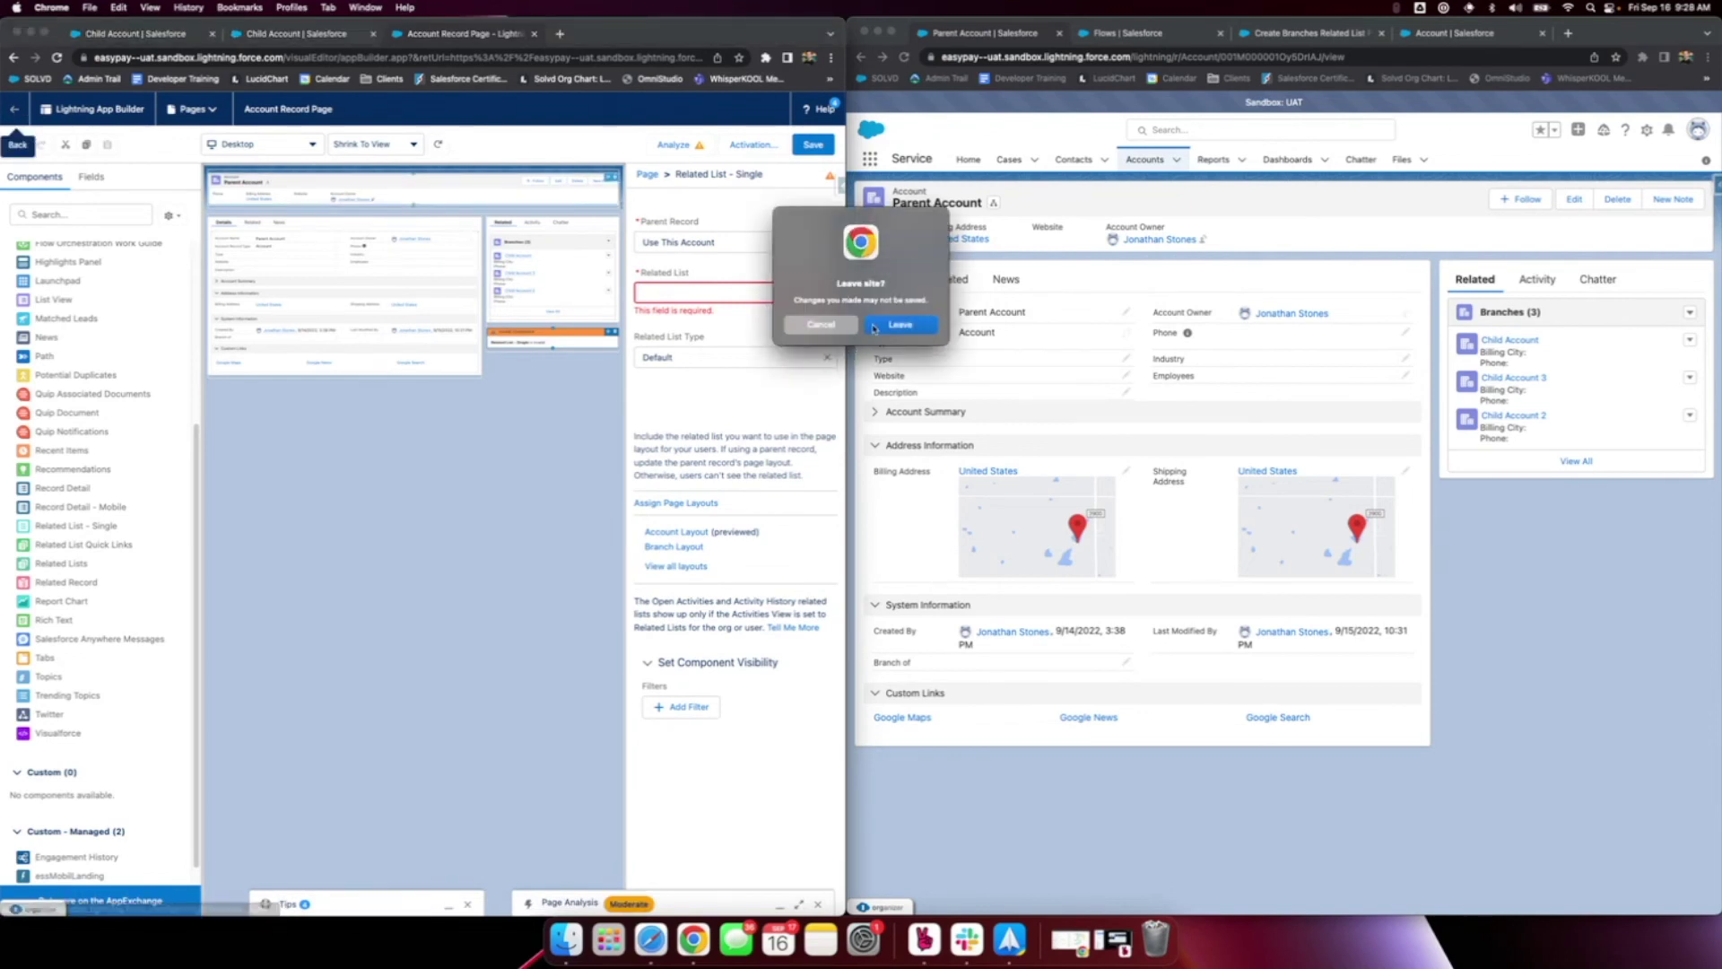
pyautogui.click(900, 324)
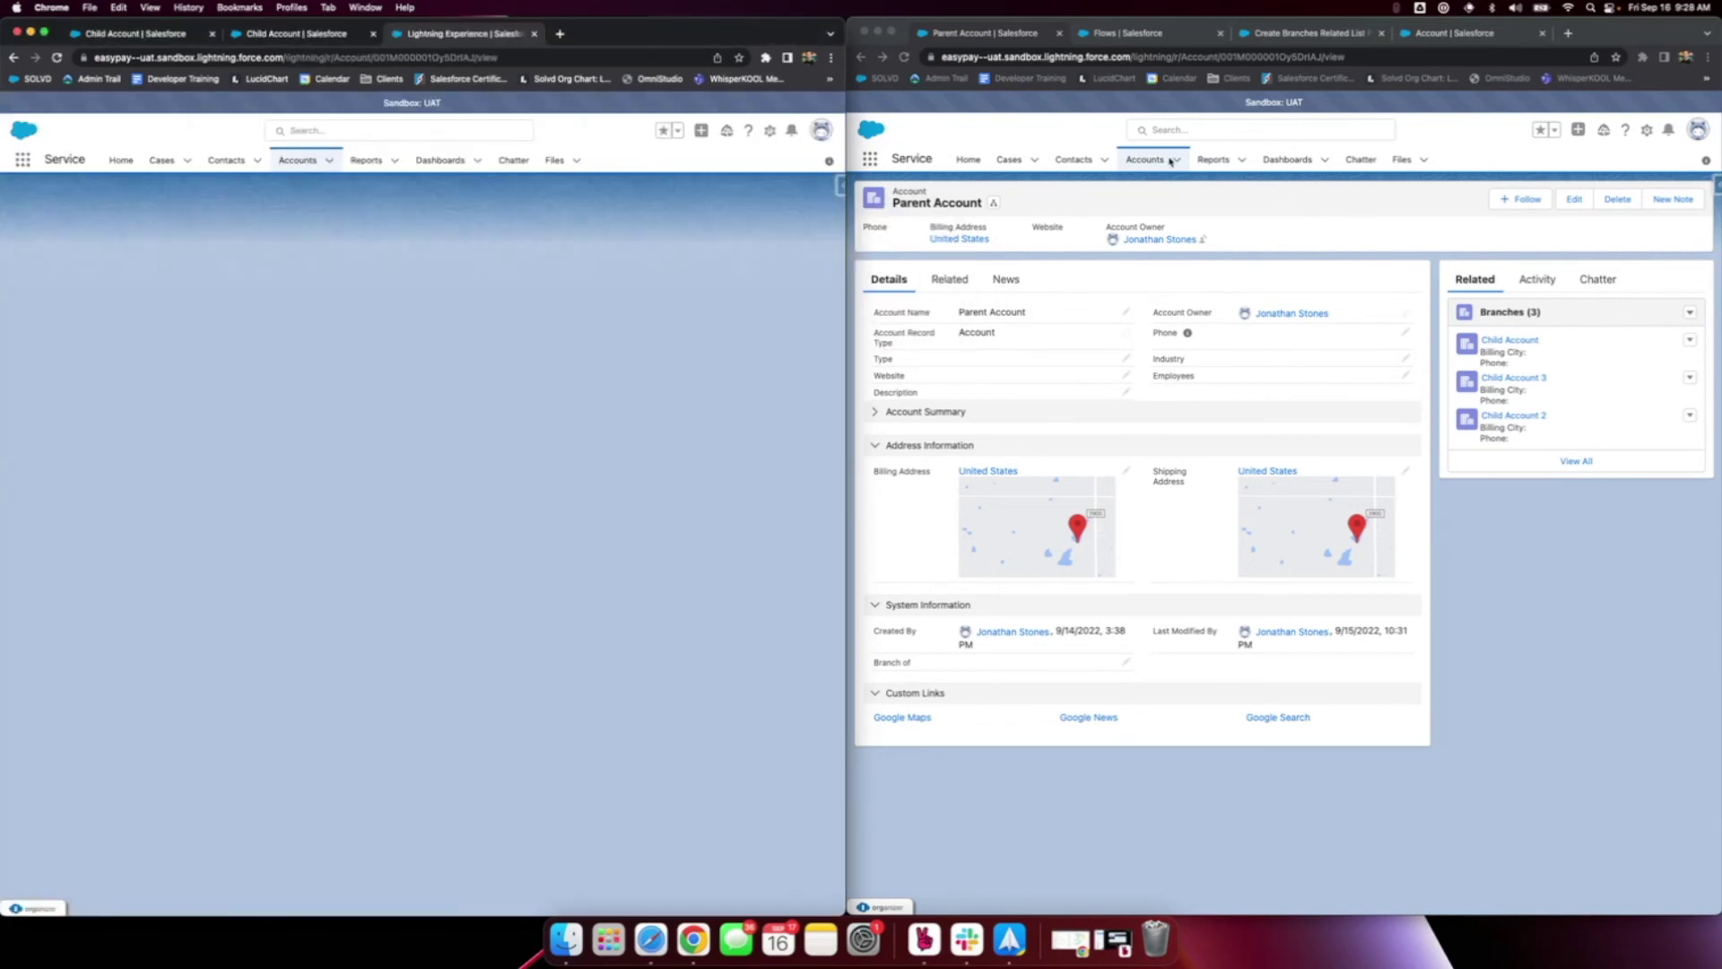
# Step: Open the Accounts tab, switch to the All Branches list view, and show its filters
pyautogui.click(1161, 162)
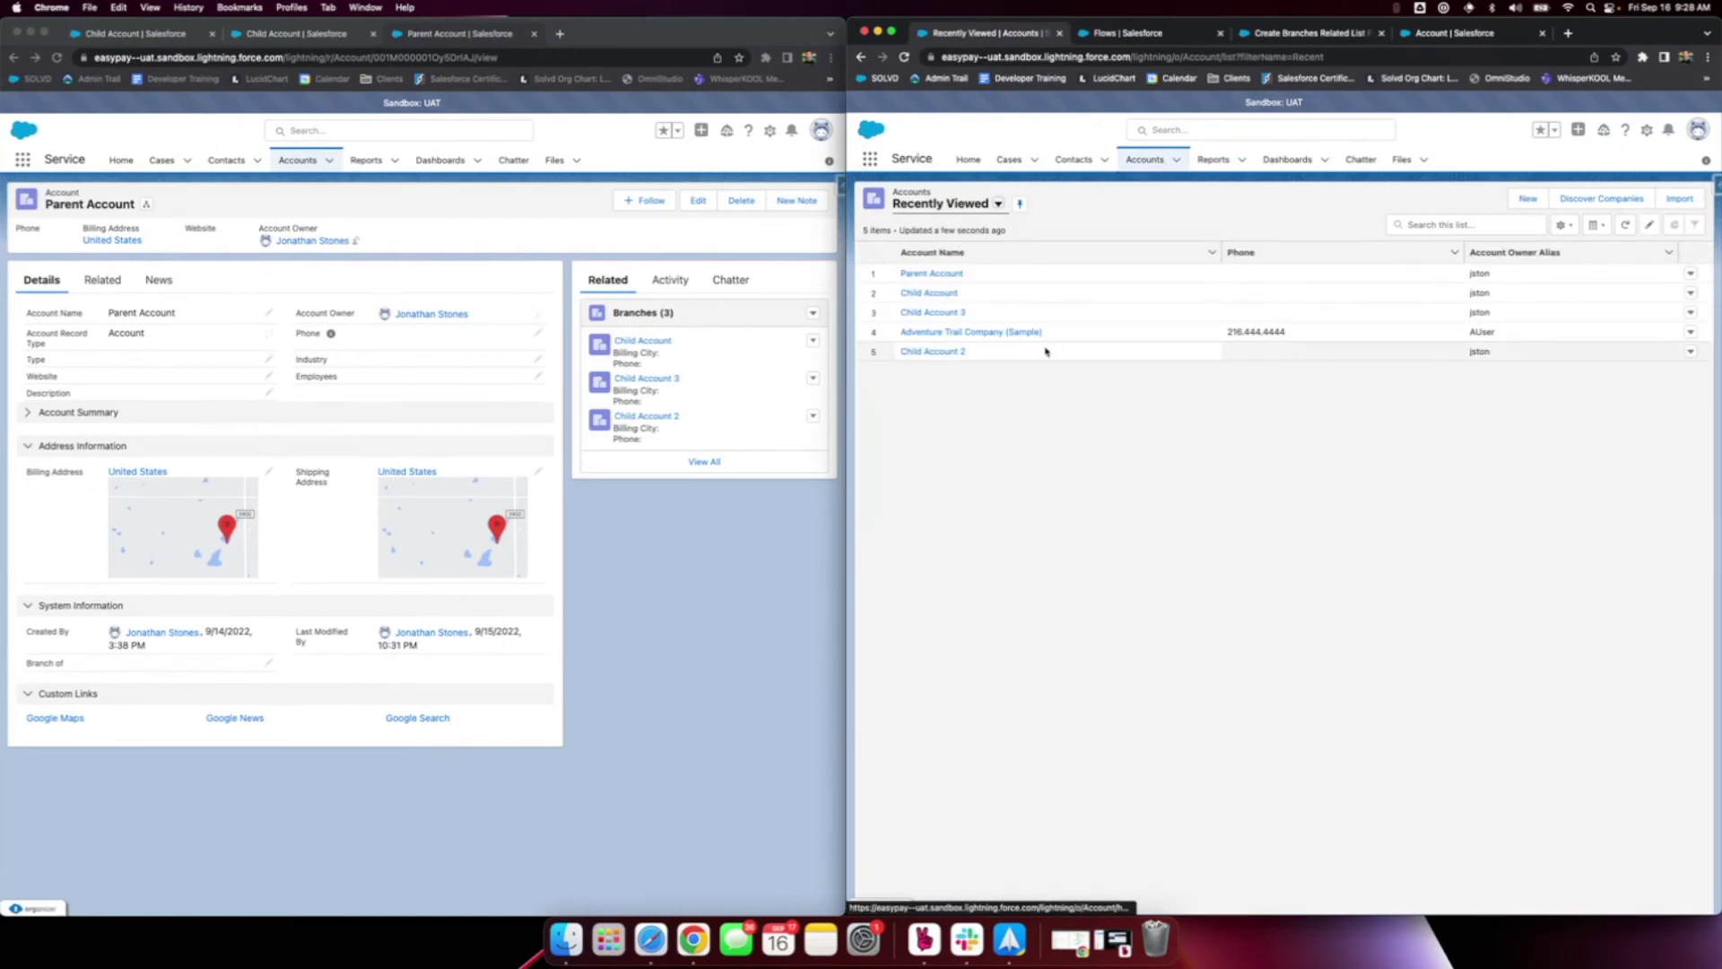
pyautogui.click(1001, 205)
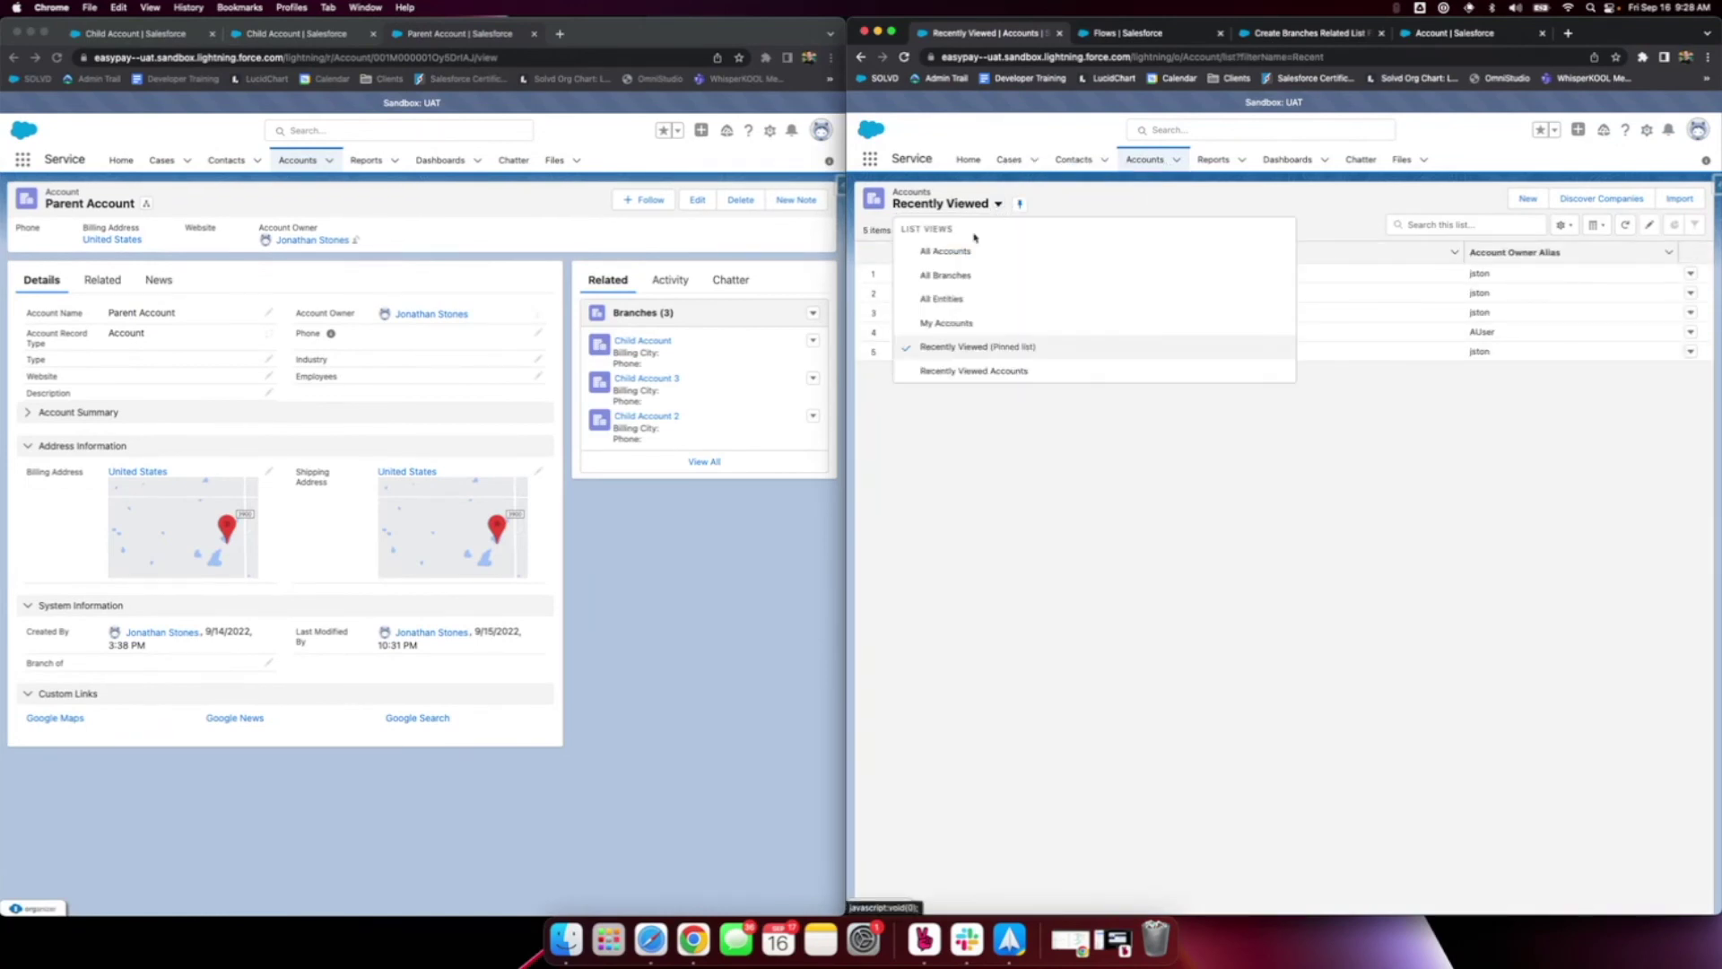
pyautogui.click(947, 276)
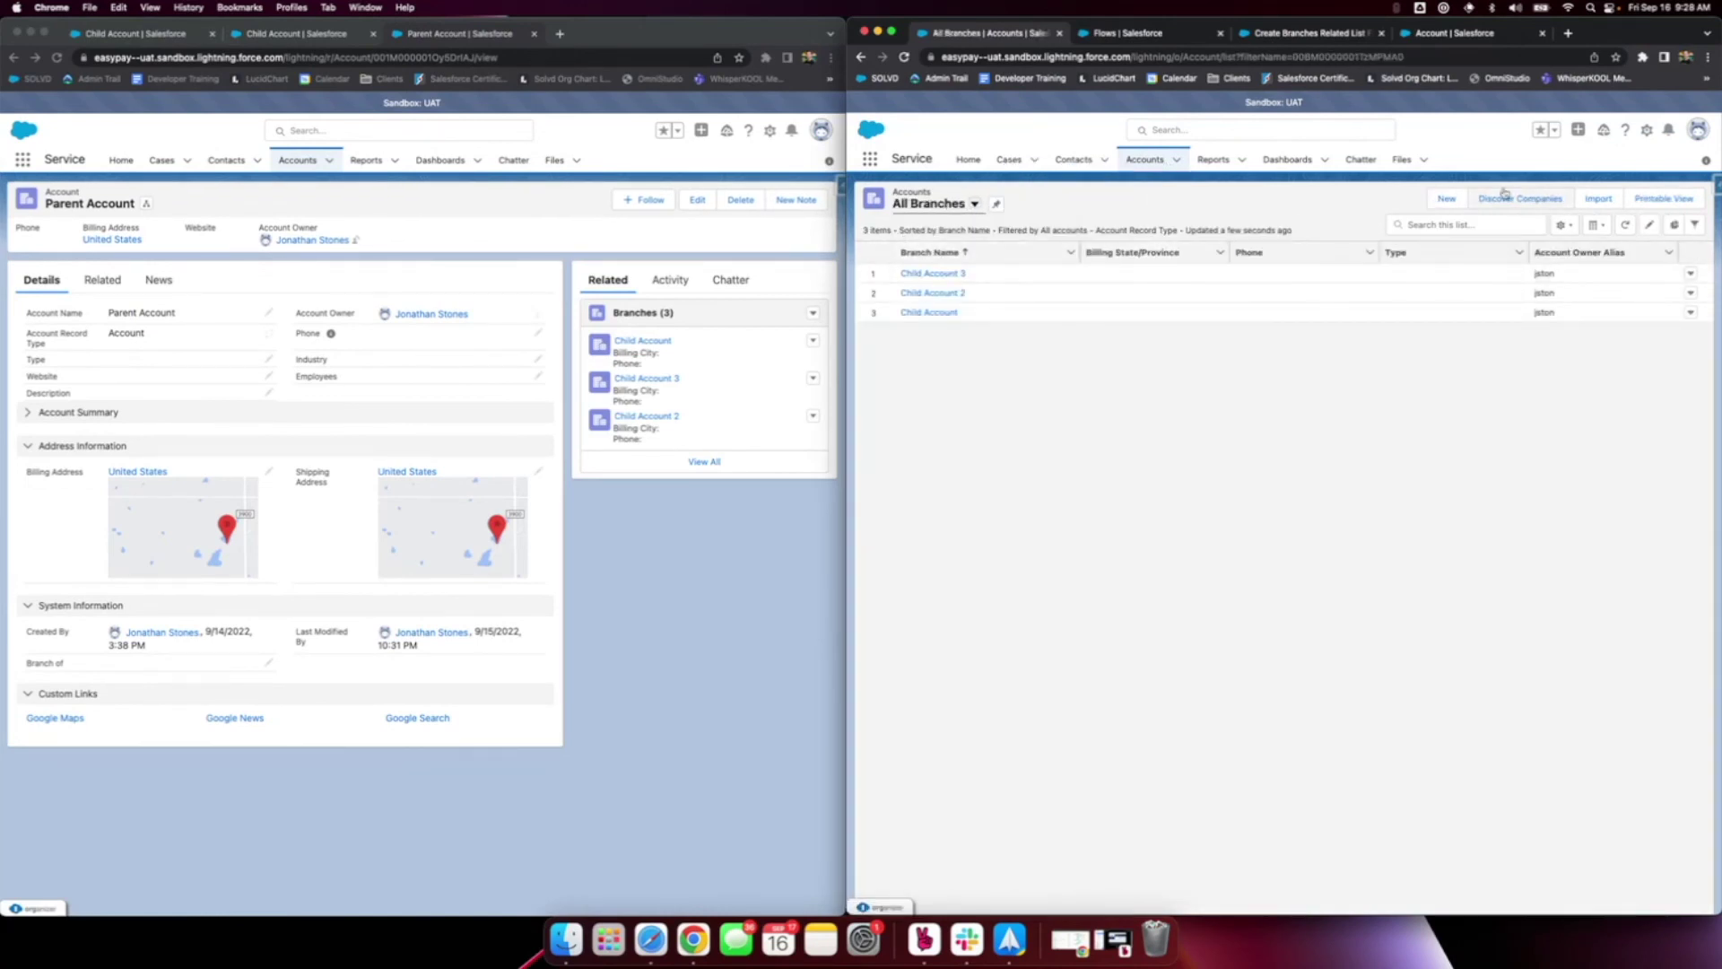
pyautogui.click(1565, 225)
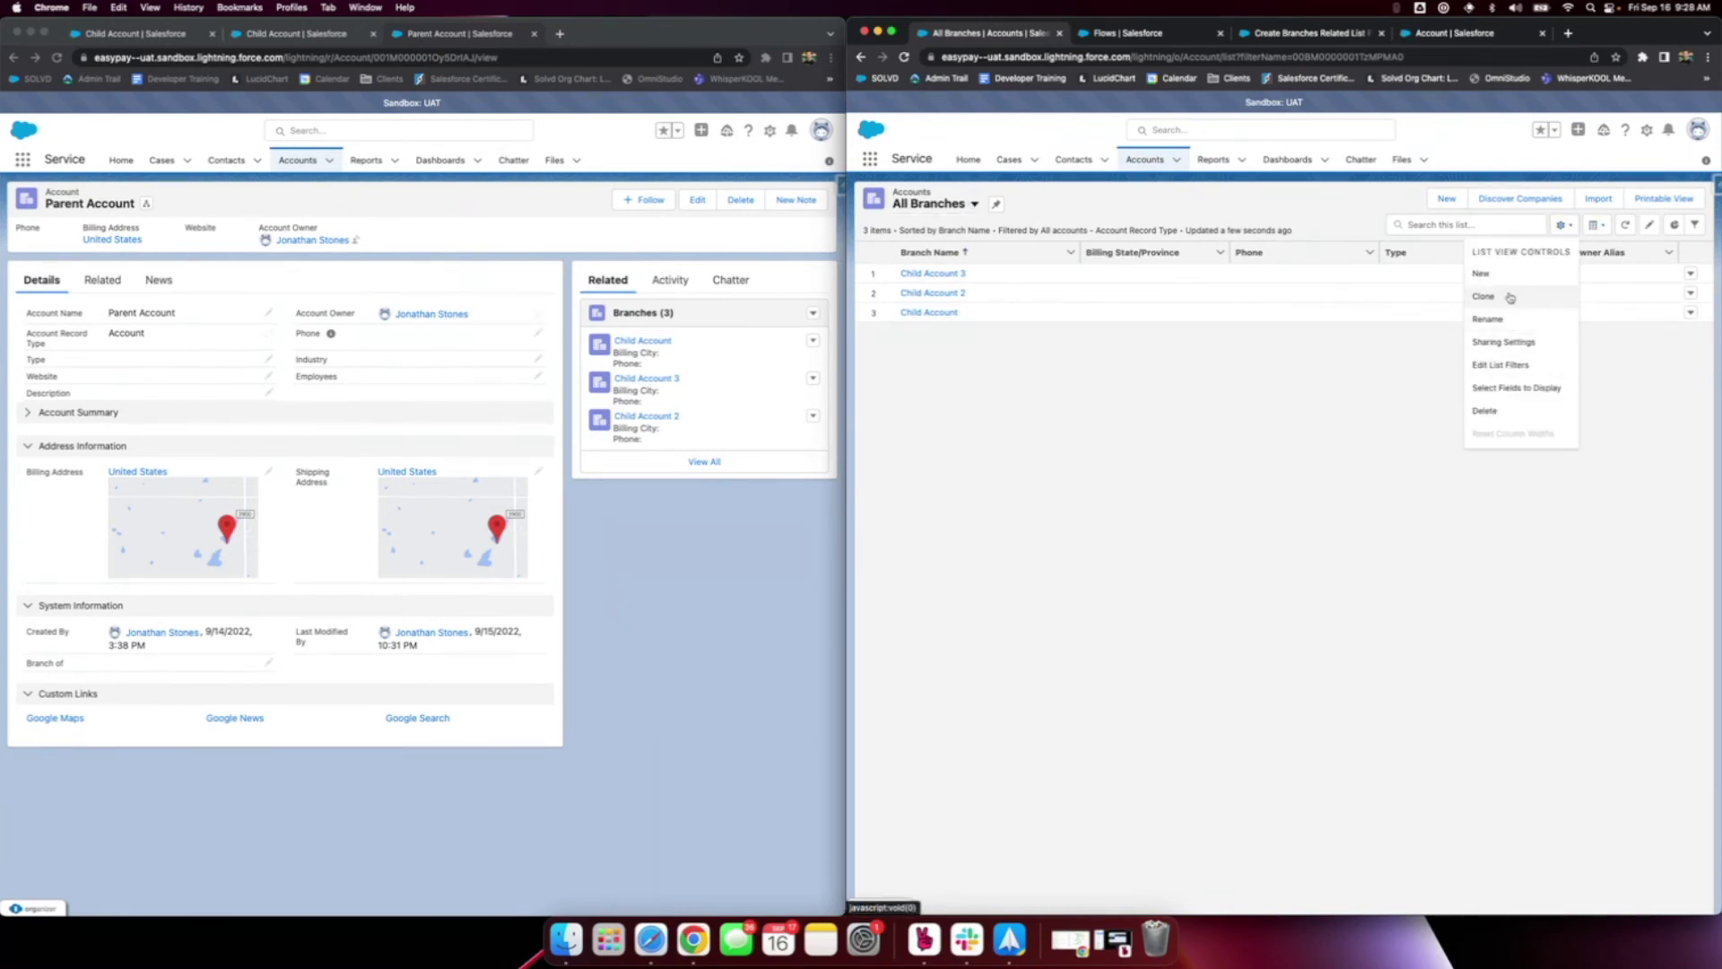
pyautogui.click(1513, 366)
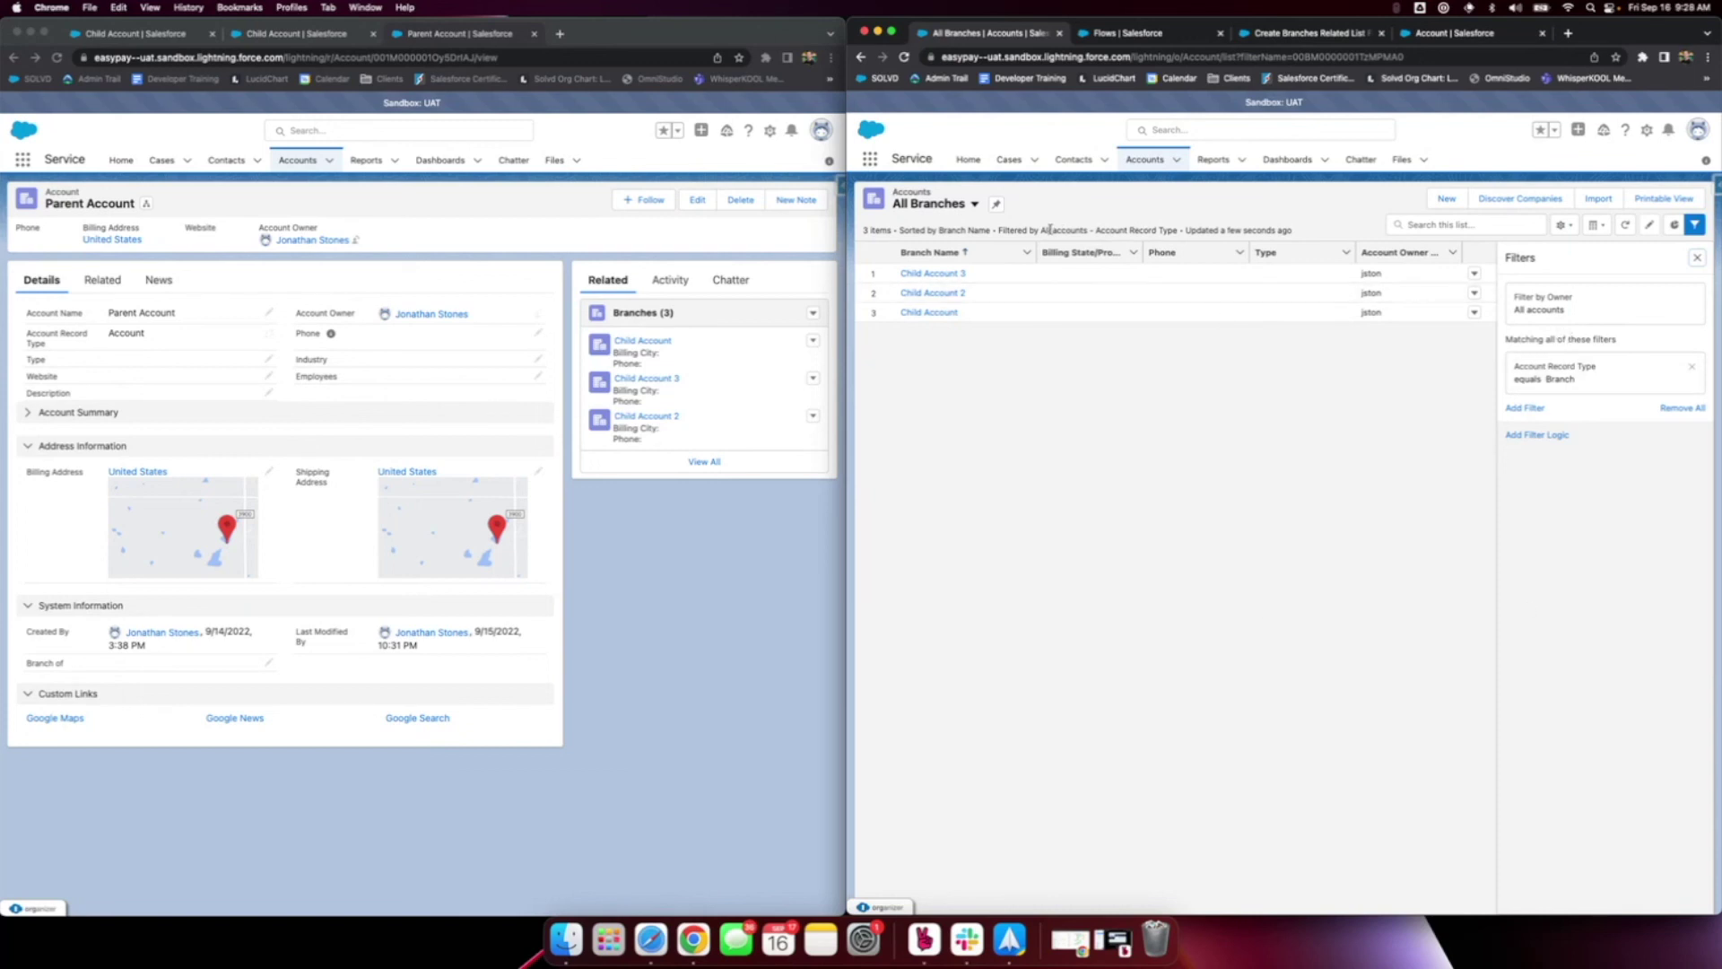
# Step: Switch the account list view to All Accounts, then to All Entities
pyautogui.click(974, 204)
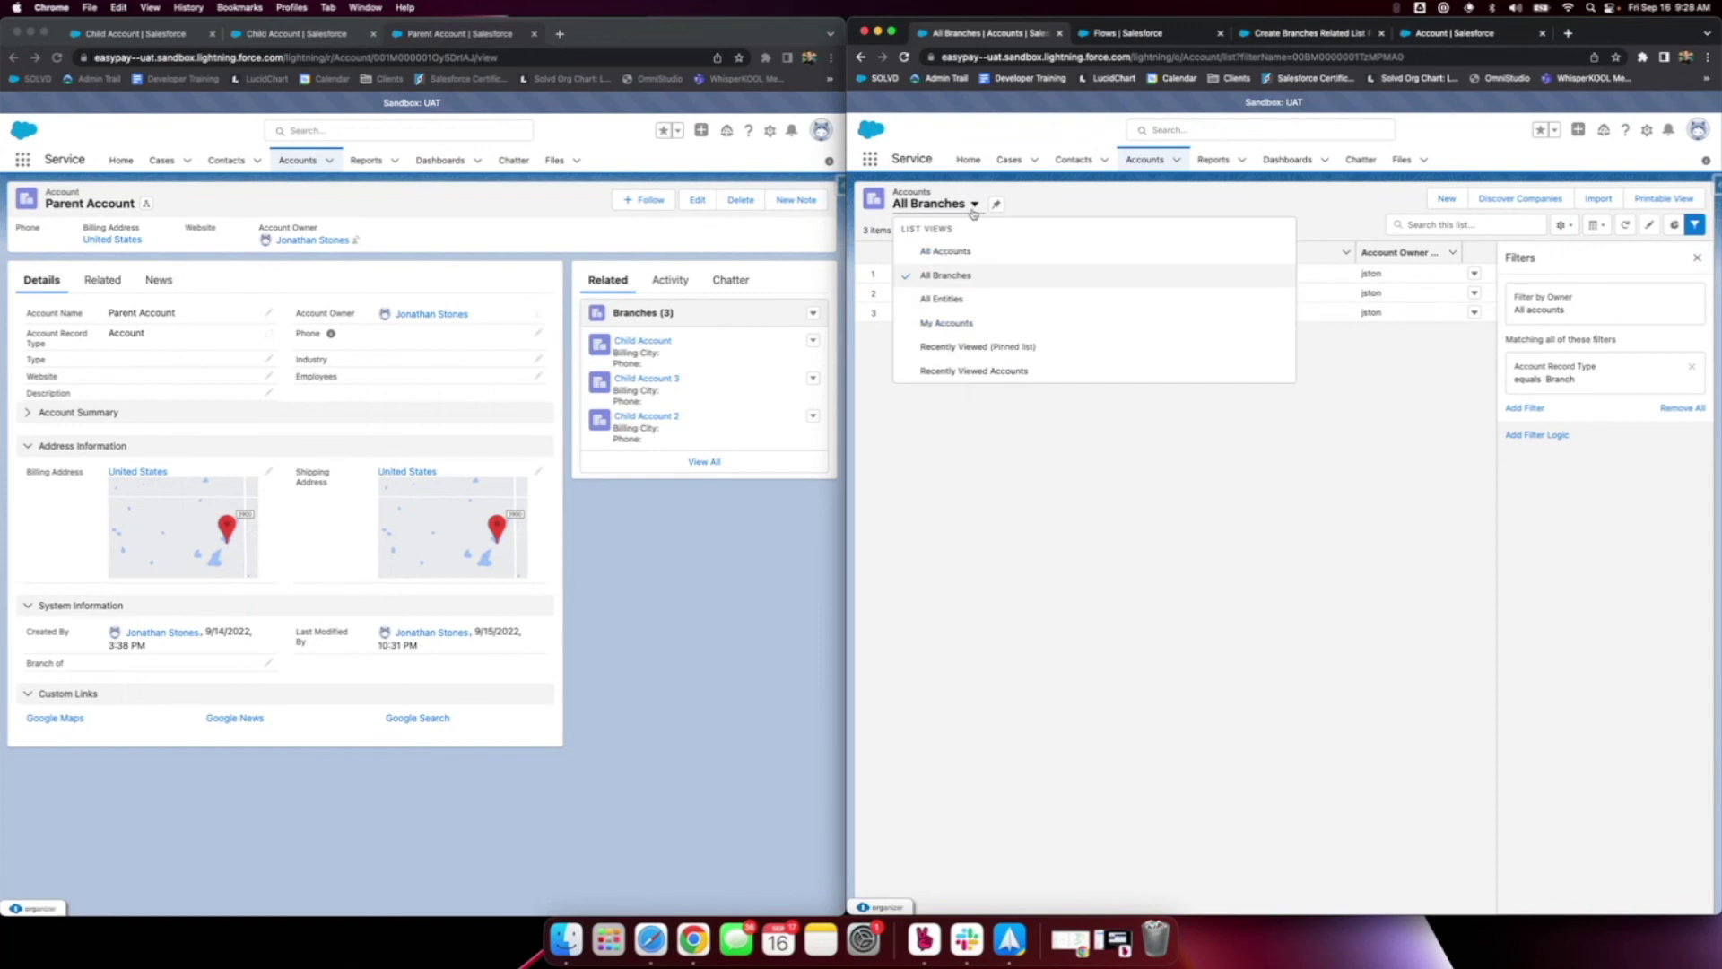
pyautogui.click(953, 255)
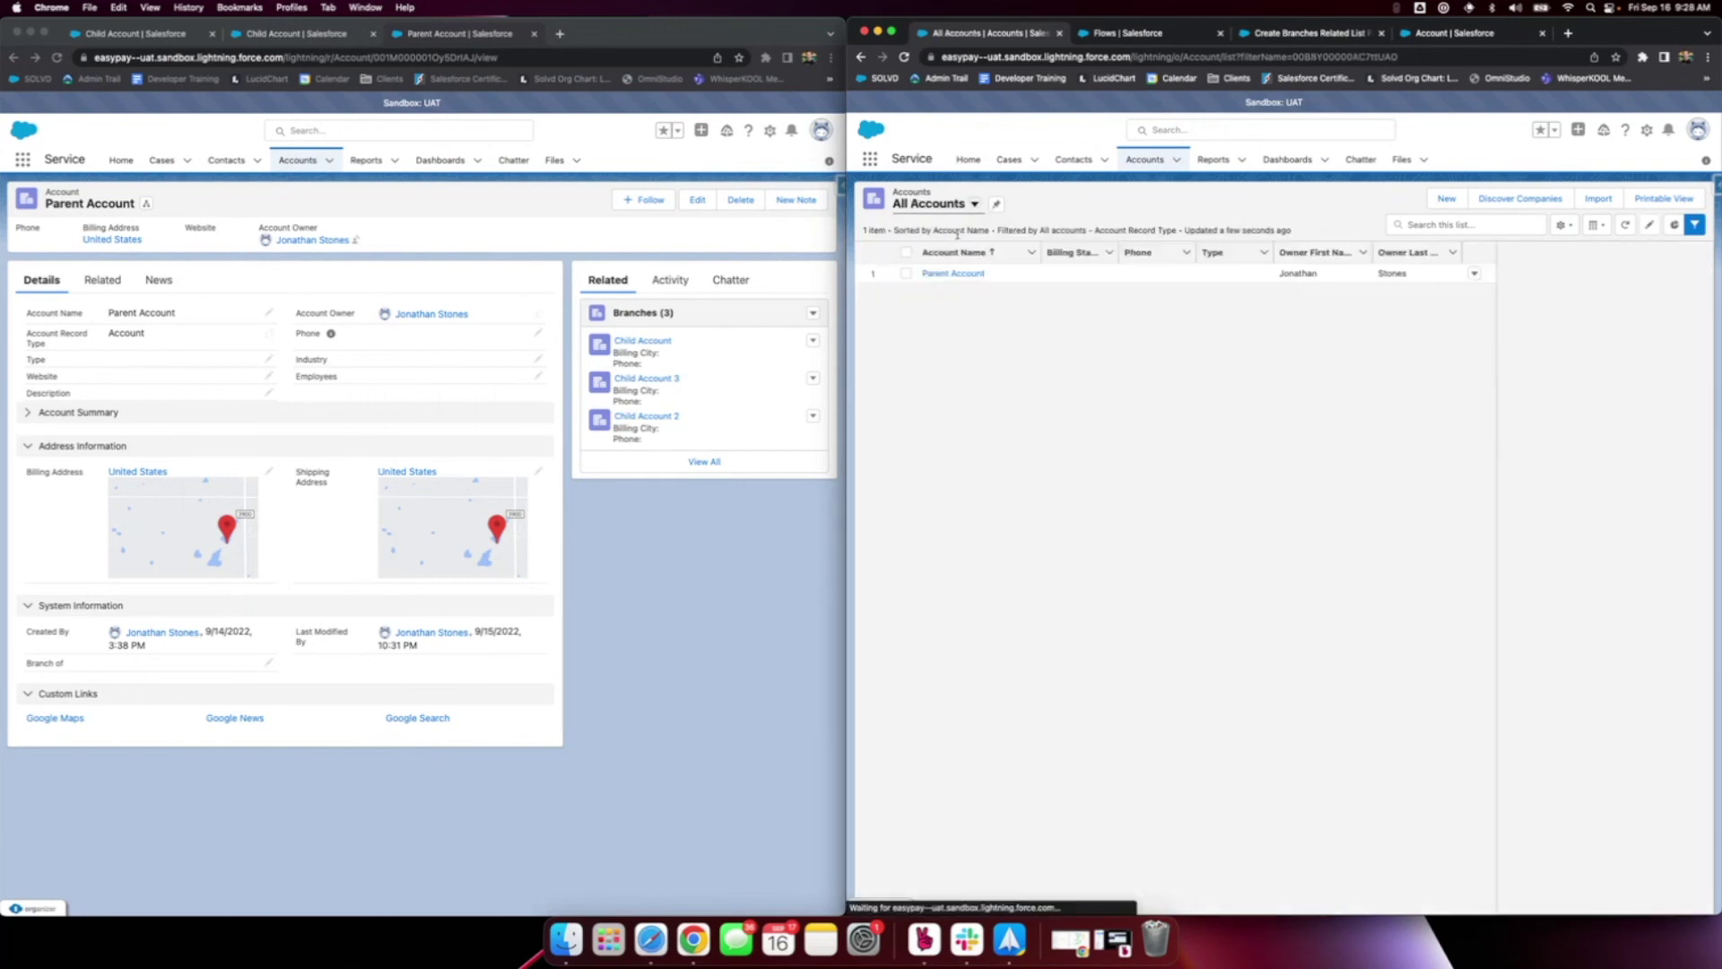
pyautogui.click(969, 208)
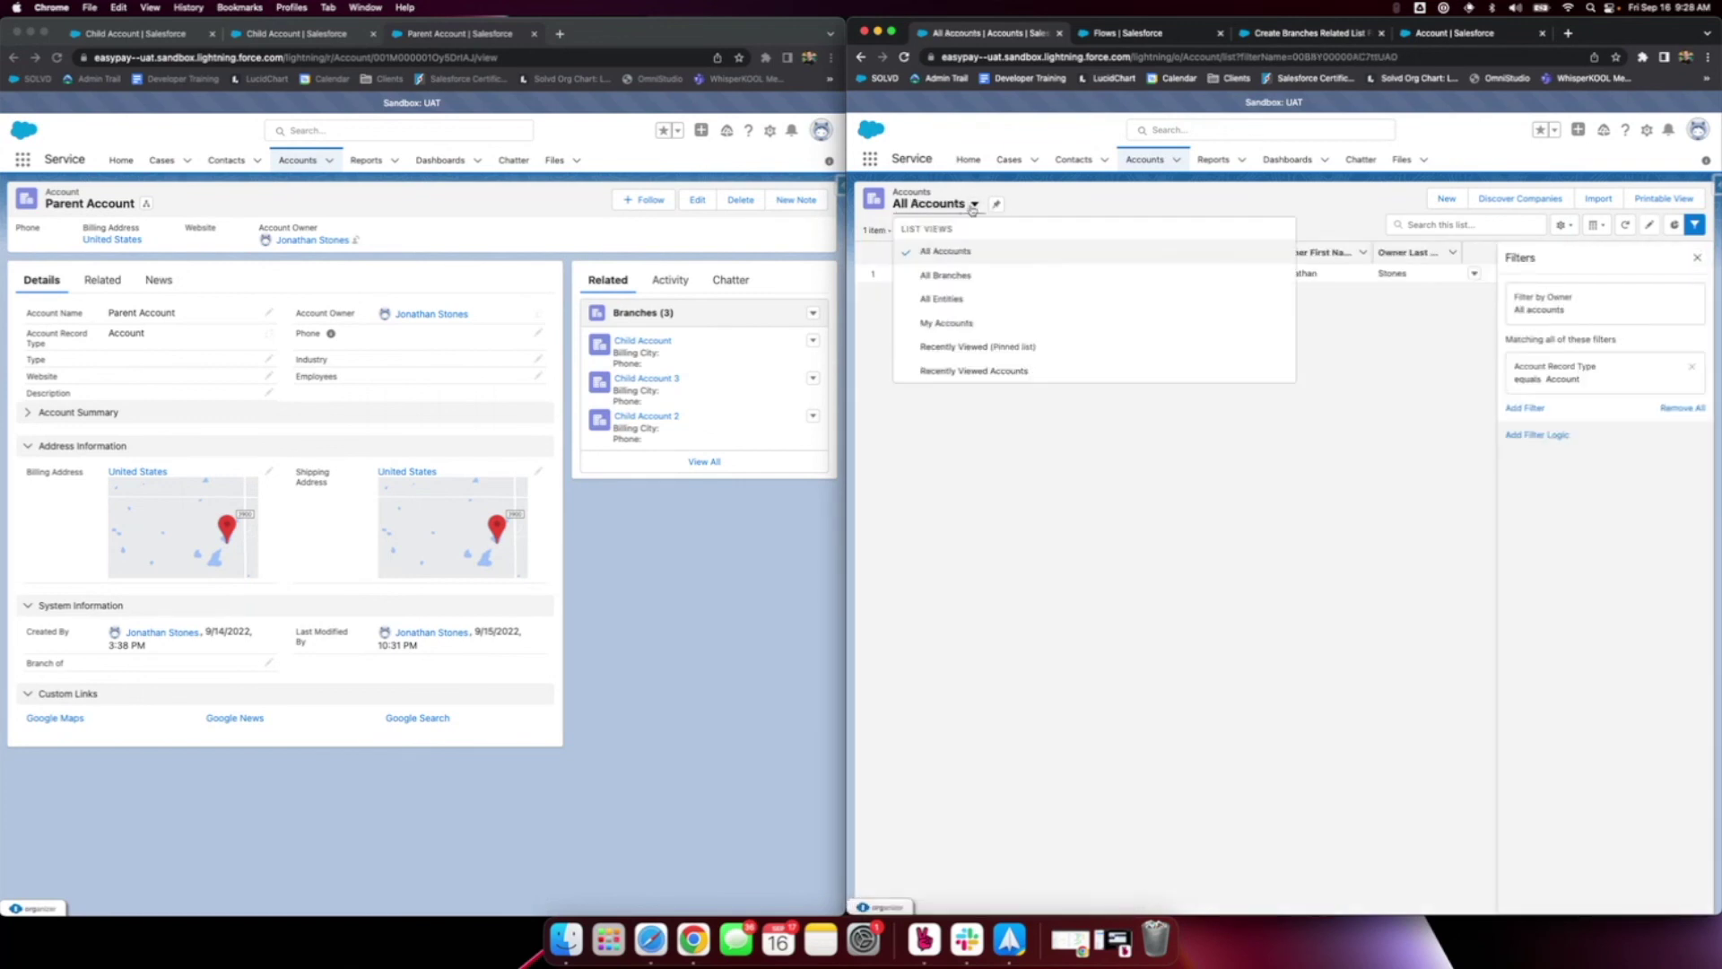
pyautogui.click(956, 305)
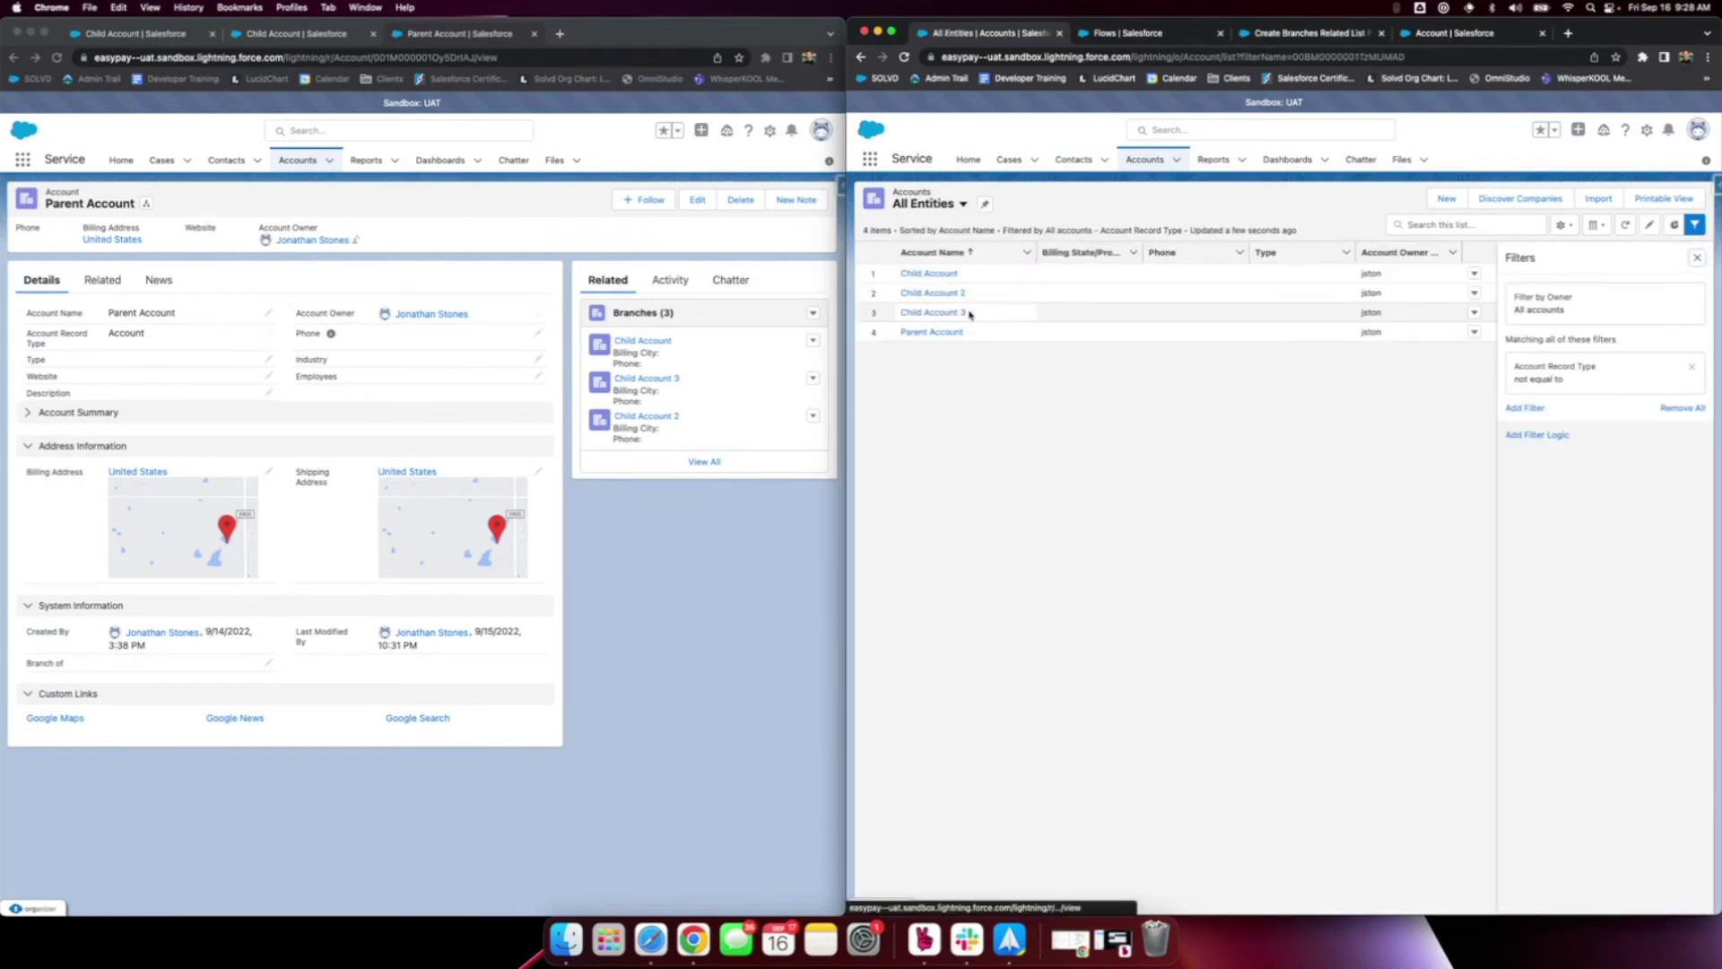